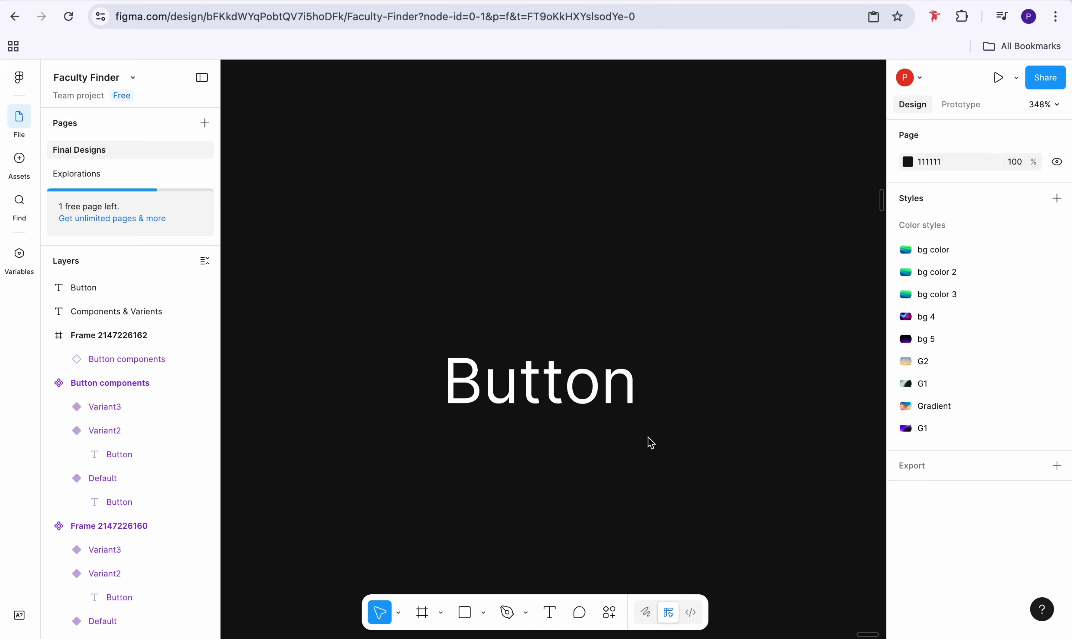
Wrap the Button text in an auto layout frame with white fill, corner radius 10, and a size of 124 × 39
click(595, 382)
key(shift+a)
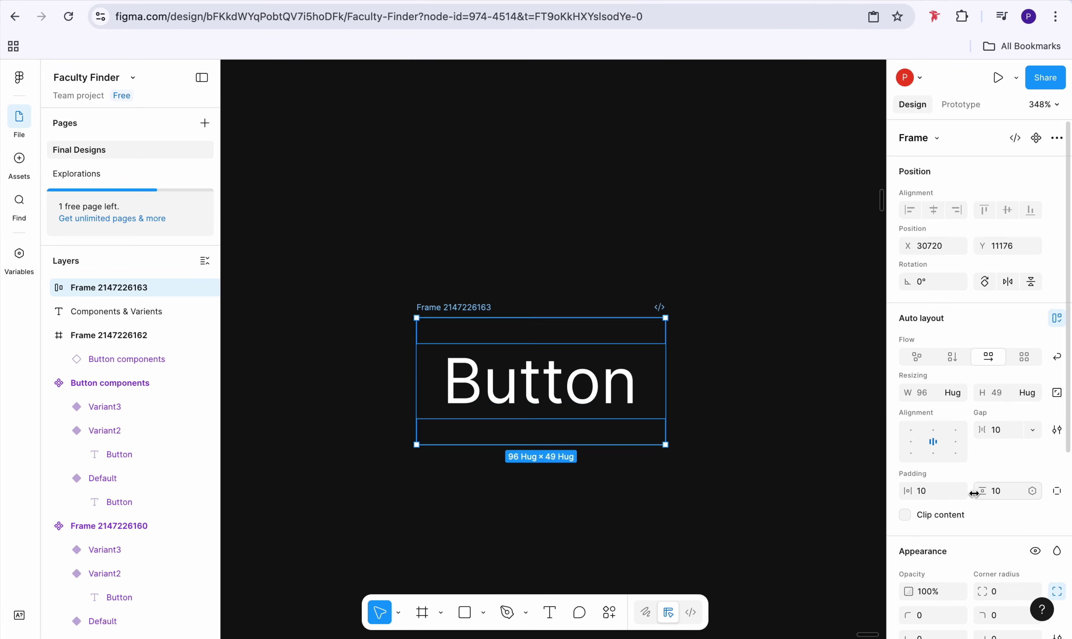
click(529, 227)
click(630, 437)
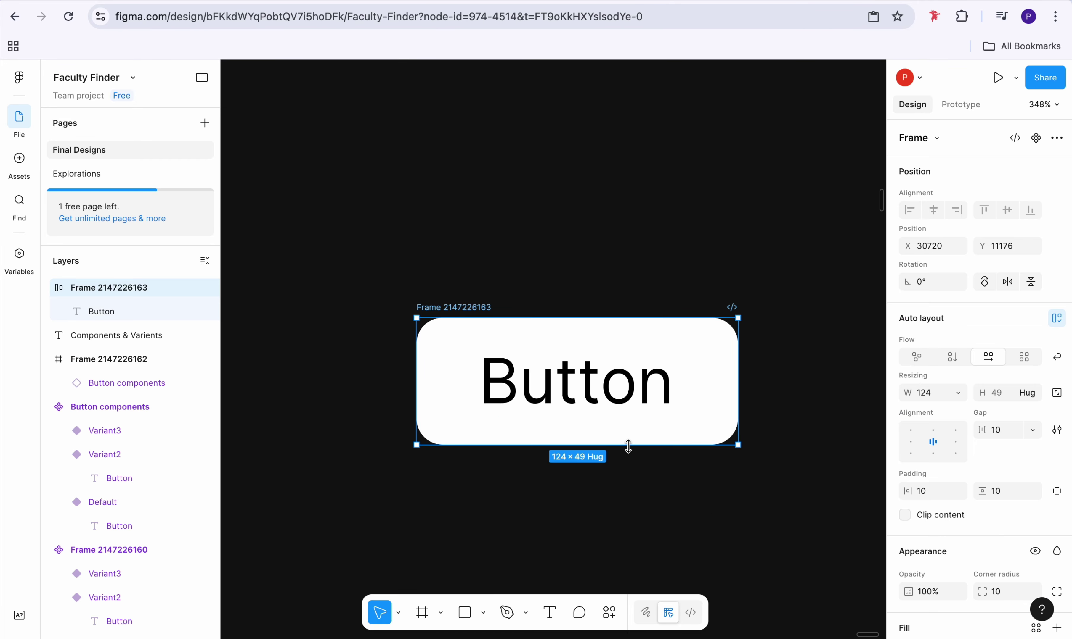
drag(631, 437, 629, 419)
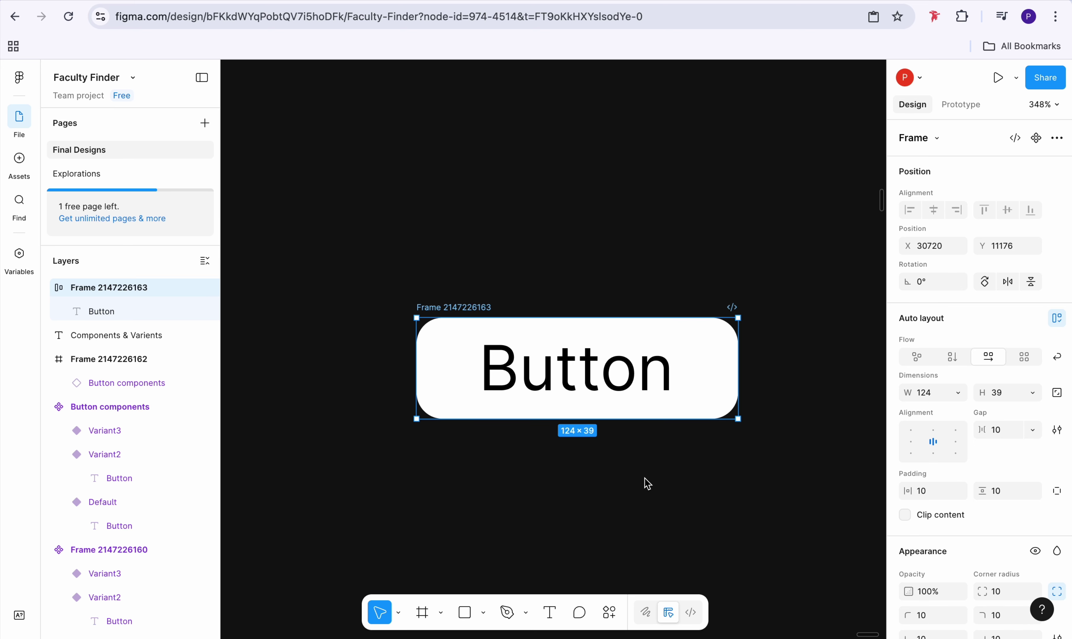
click(648, 484)
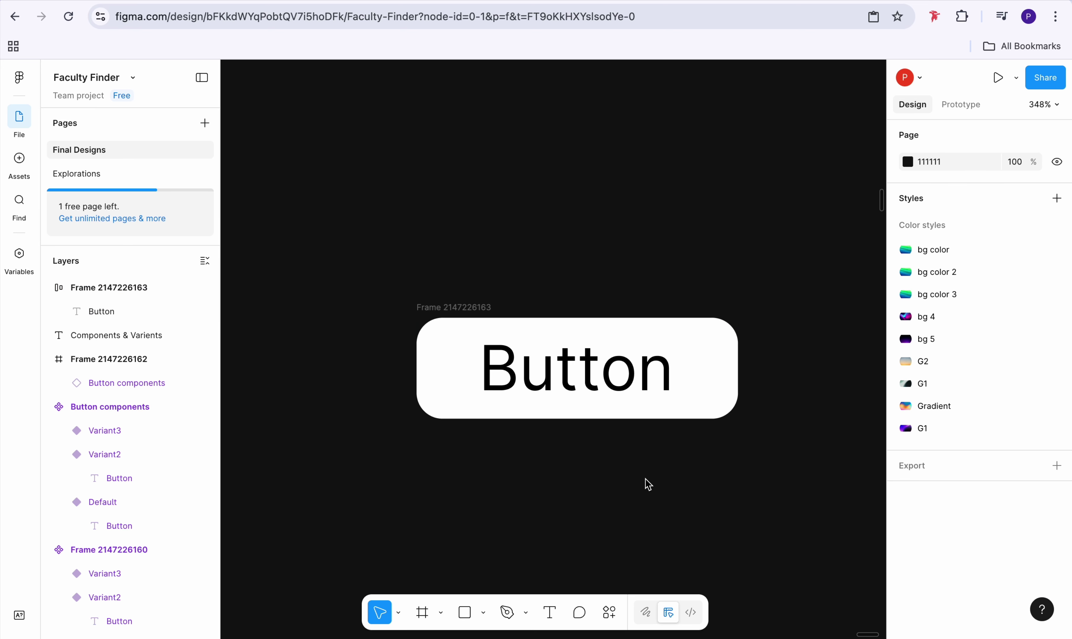
Convert the white button frame into a component
click(487, 308)
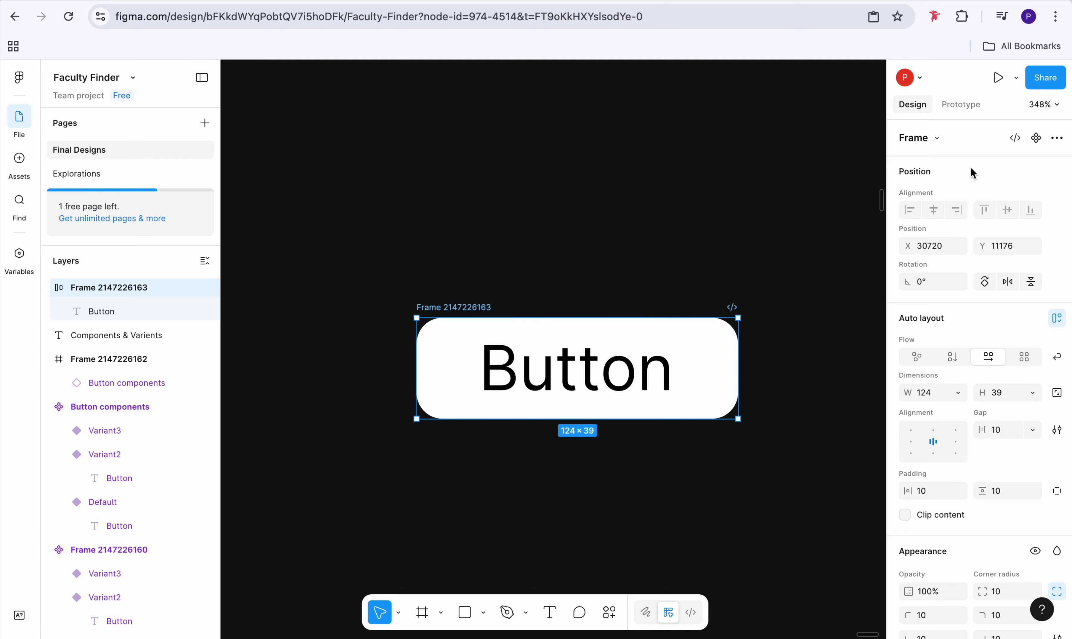
click(1036, 144)
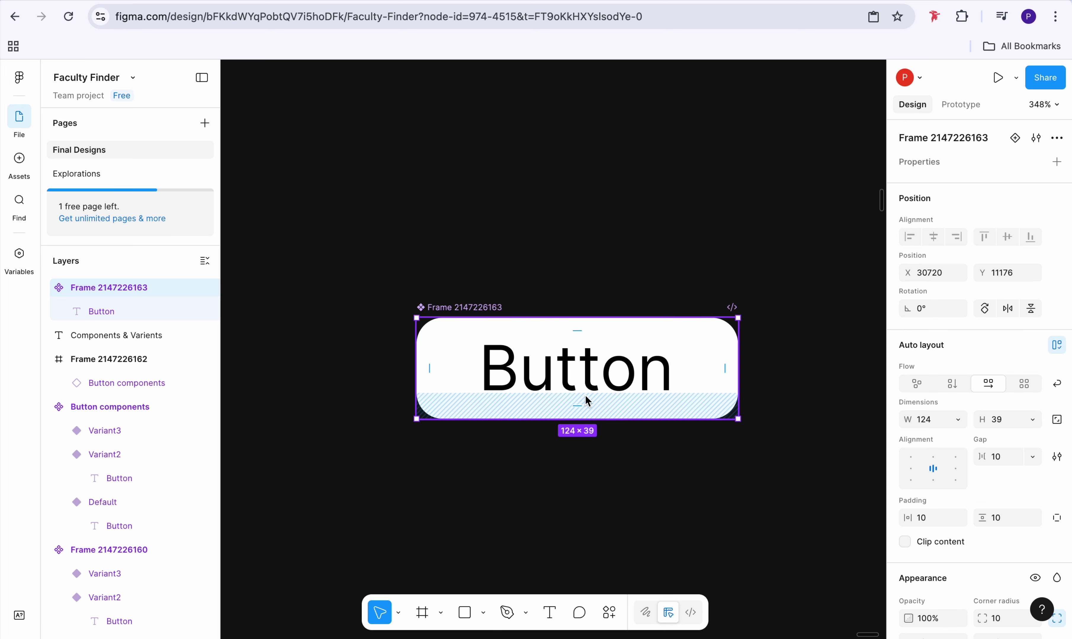
Duplicate the button component as an instance placed level with it on its right, at X 30866, Y 11176
scroll(585, 400, right, 3)
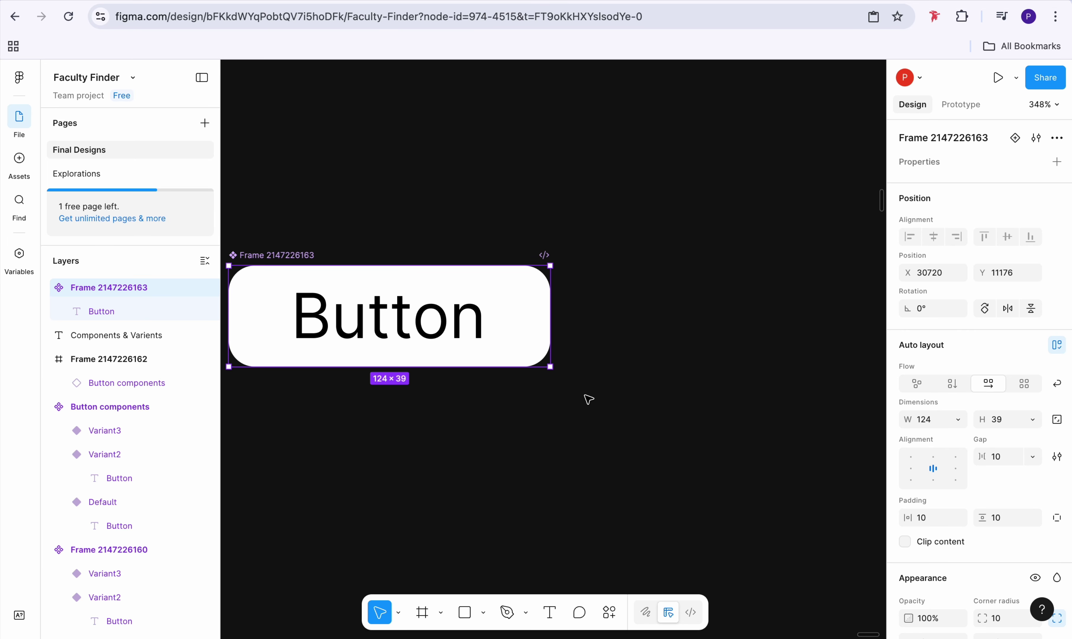
scroll(585, 401, down, 2)
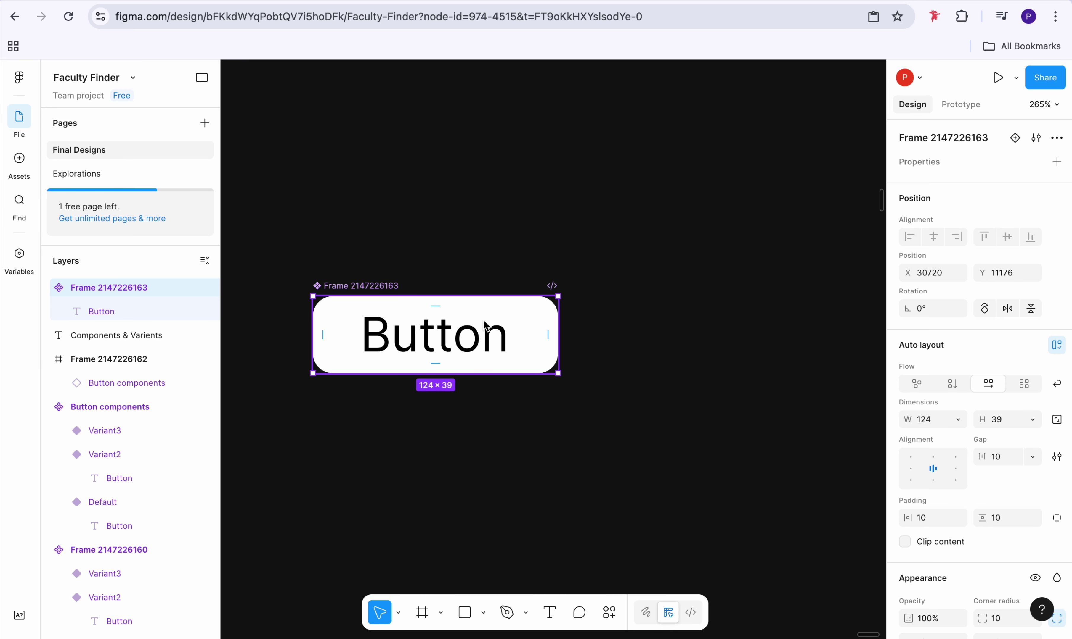
drag(485, 325, 774, 322)
scroll(774, 322, down, 3)
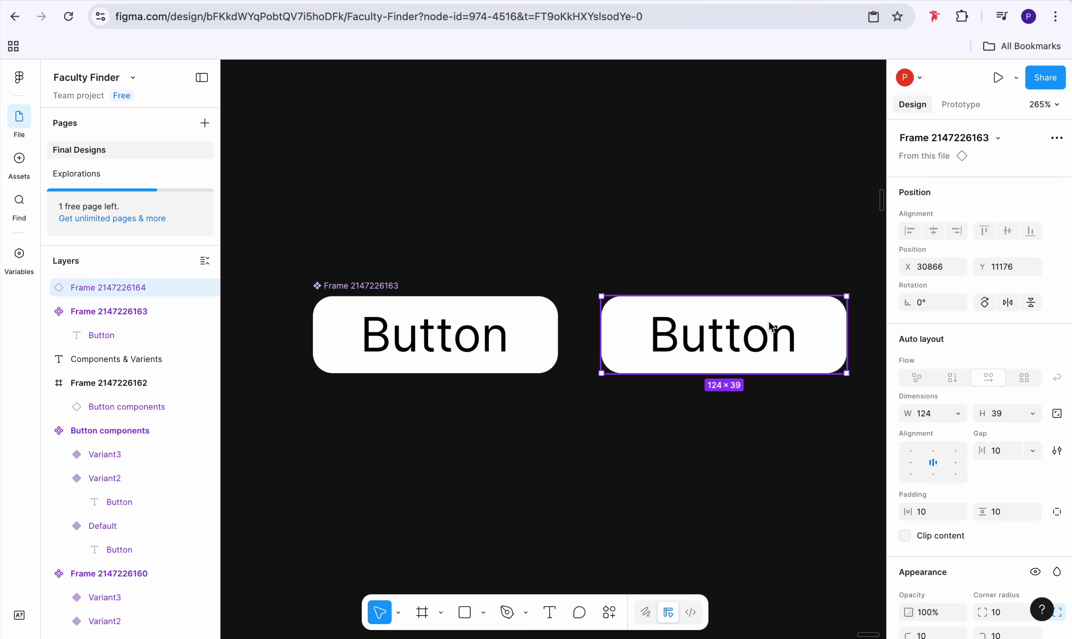
scroll(770, 323, up, 6)
scroll(768, 324, down, 3)
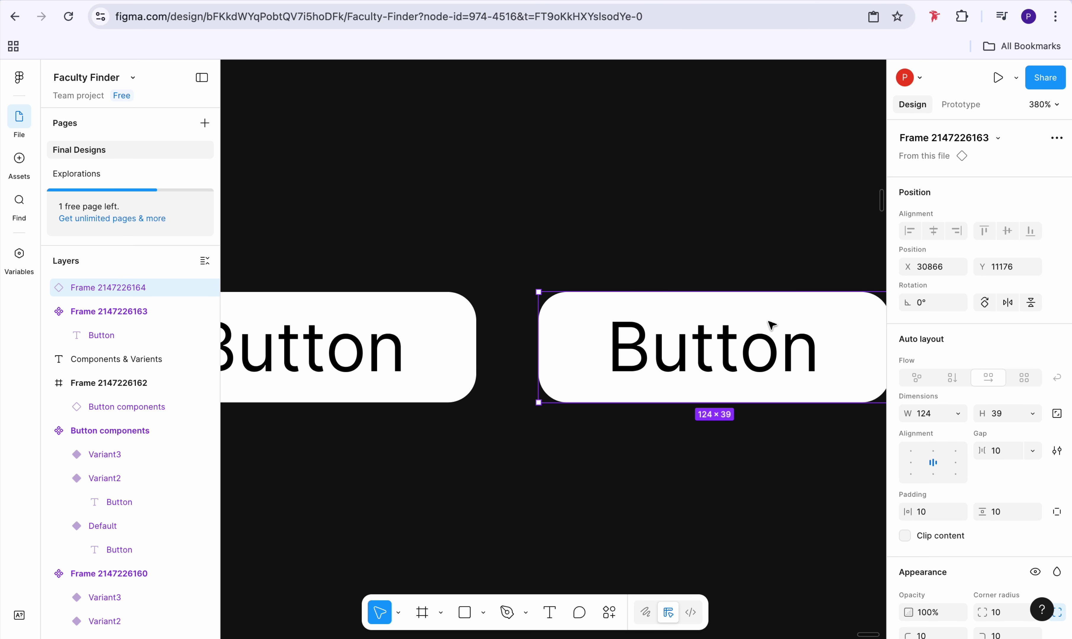
scroll(768, 330, up, 2)
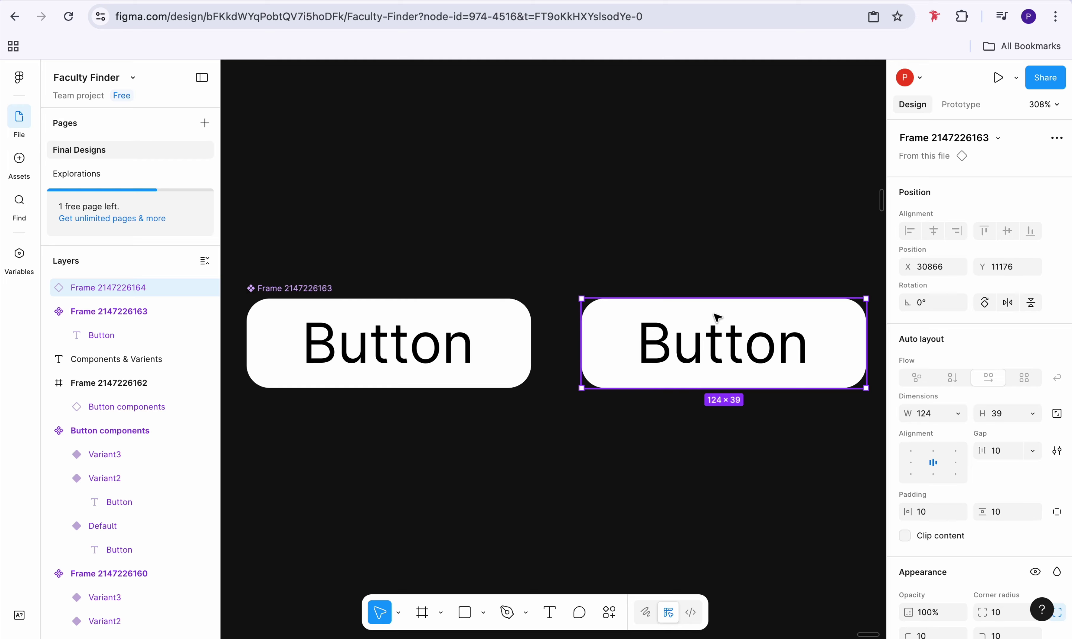
Change the main button component's fill to lime green D2FA5A
click(316, 288)
scroll(963, 581, down, 8)
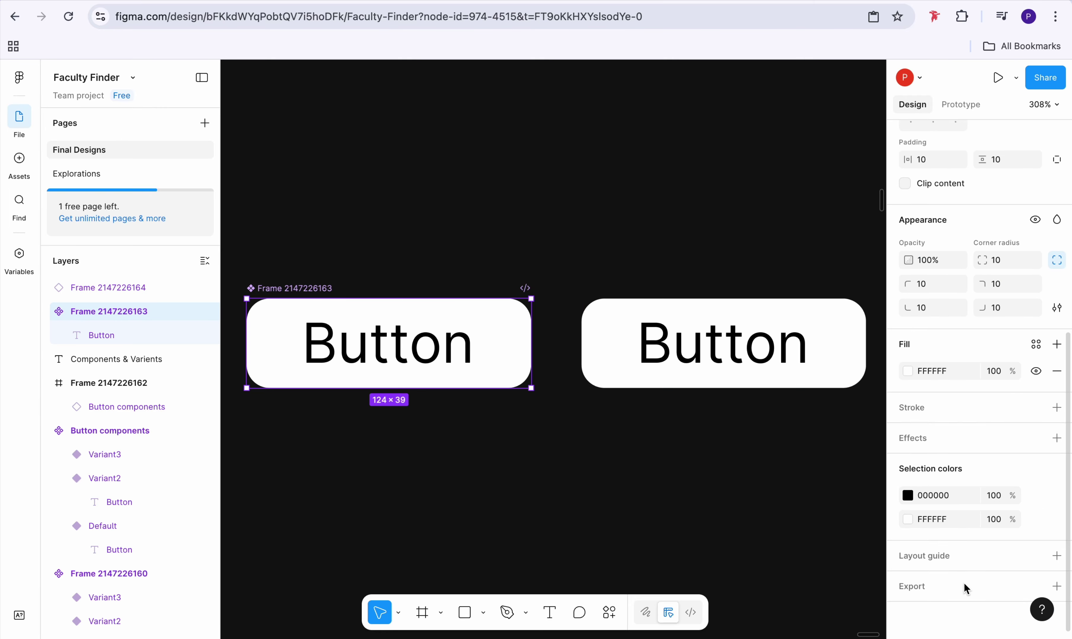
click(908, 372)
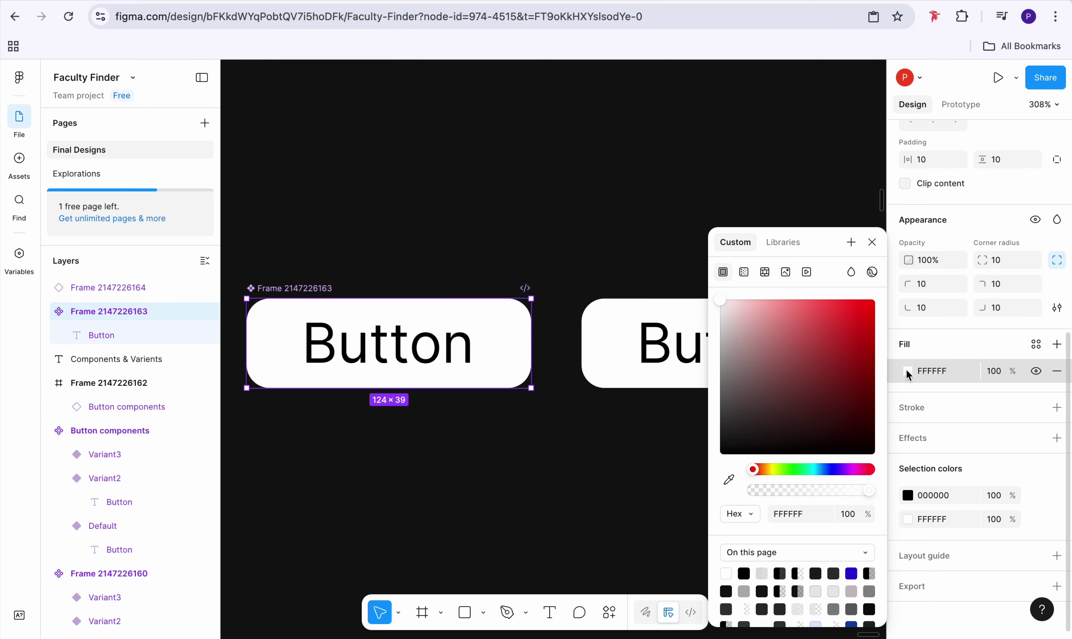
drag(759, 321, 720, 371)
scroll(594, 453, down, 5)
right_click(595, 454)
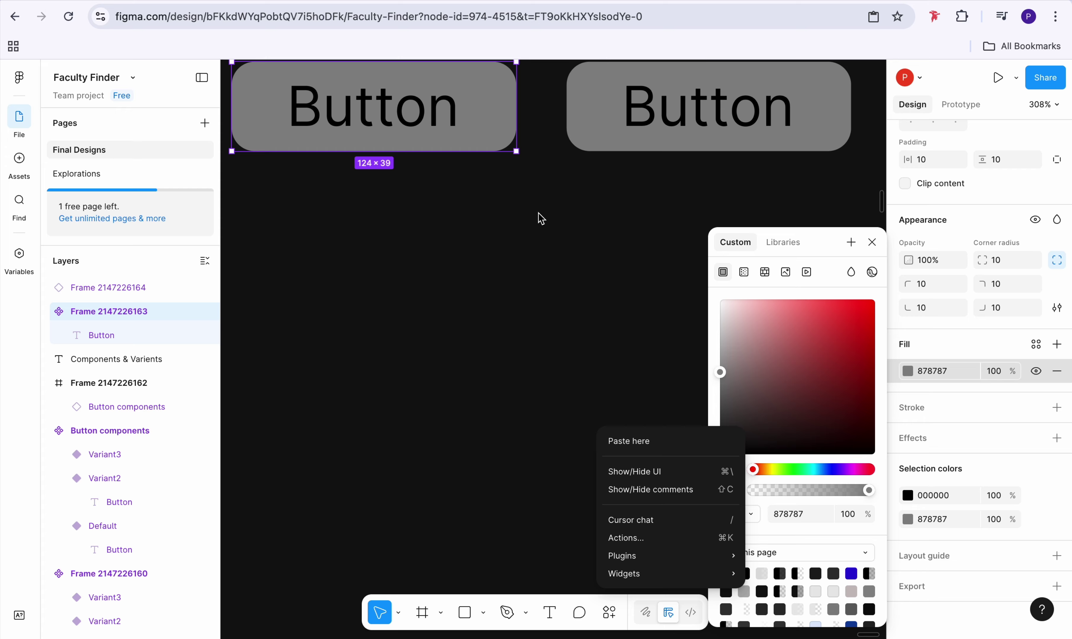
key(Escape)
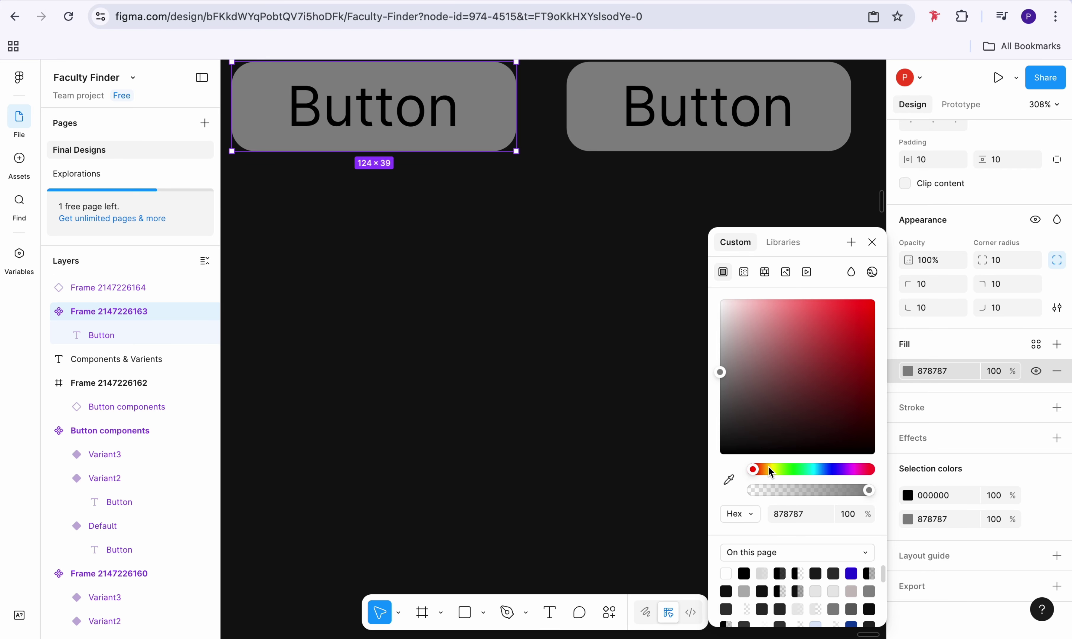
drag(768, 470, 777, 470)
drag(768, 342, 819, 307)
scroll(560, 249, up, 2)
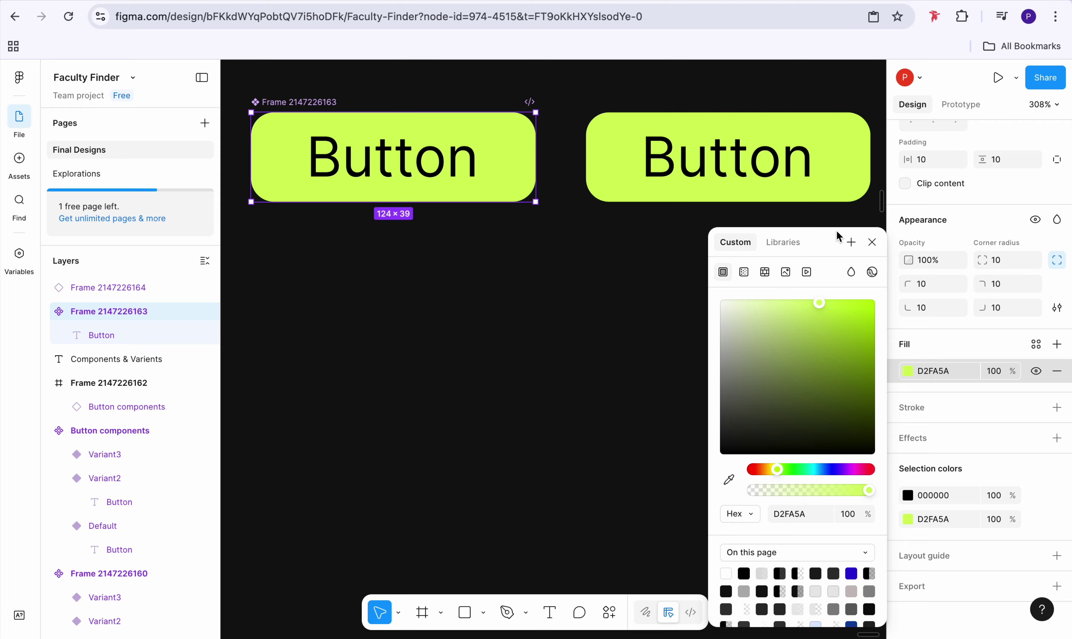
click(872, 242)
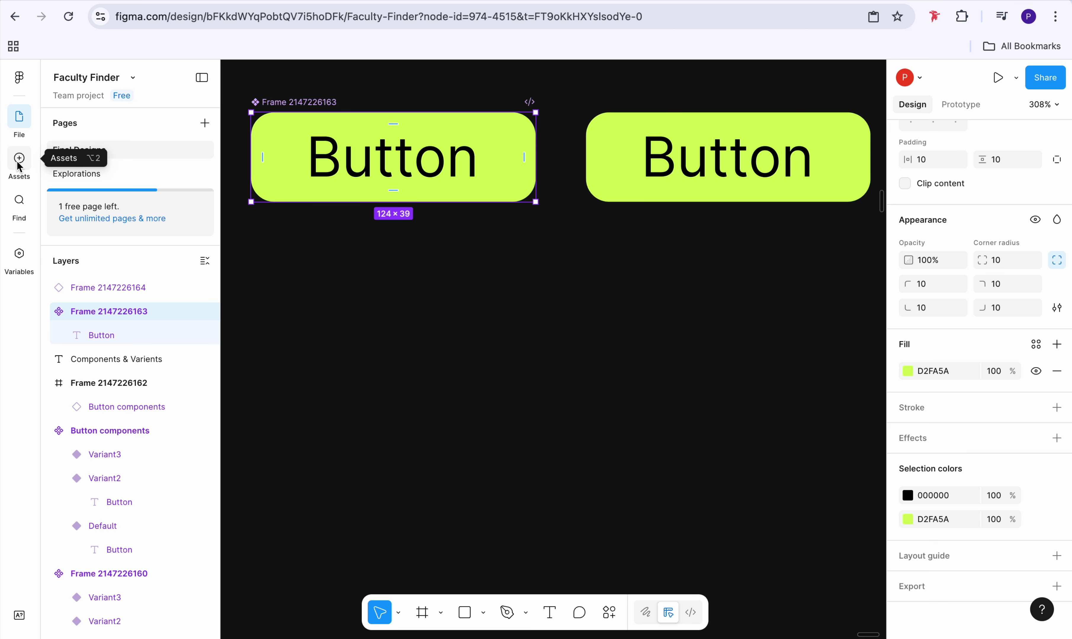
Delete the green button instance beside the main component
click(598, 114)
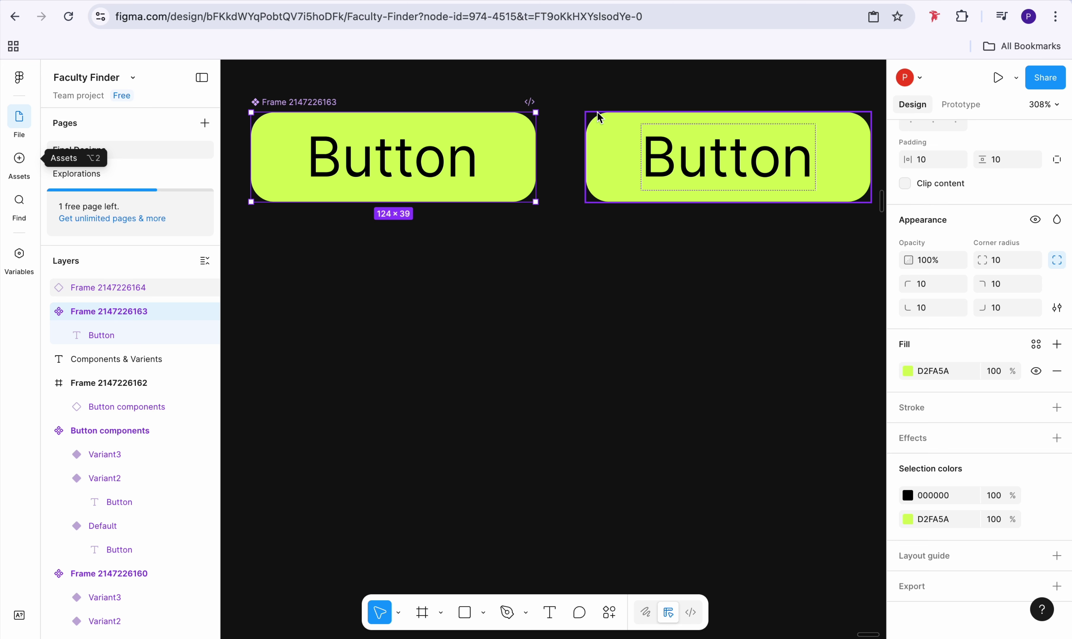
key(Delete)
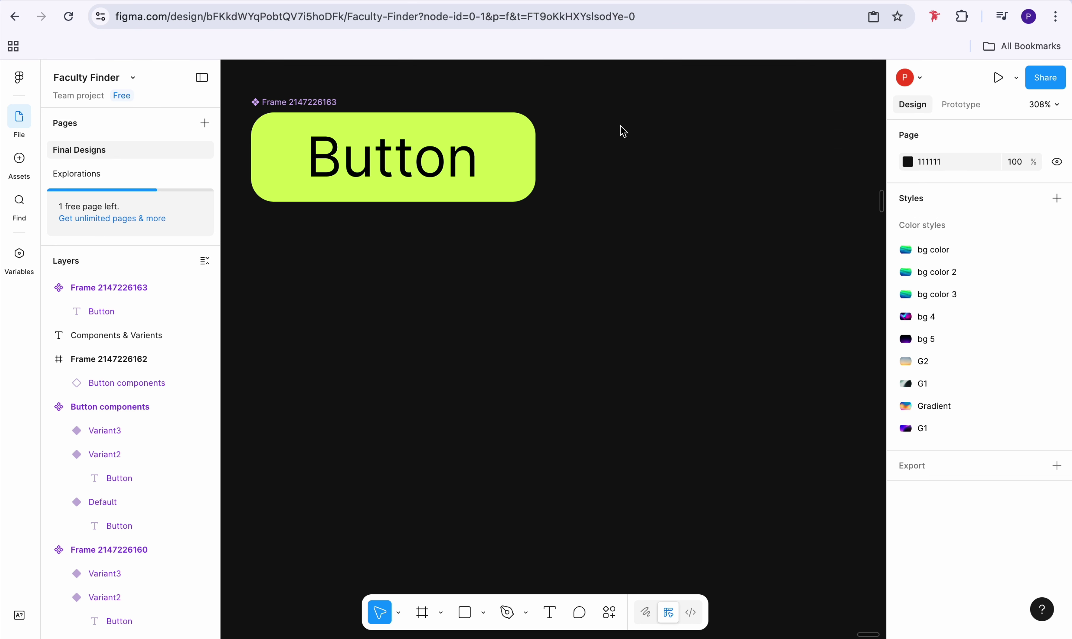
Clear the old search in the asset library and rename the green button component to CTA
scroll(503, 307, down, 5)
scroll(503, 307, down, 2)
scroll(503, 307, left, 2)
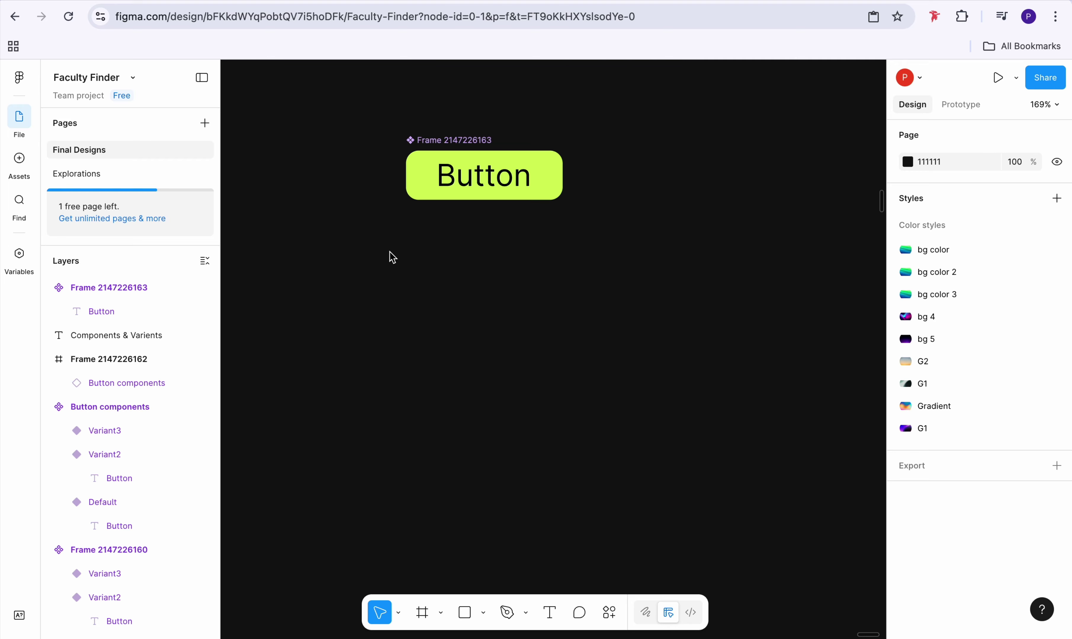
click(24, 172)
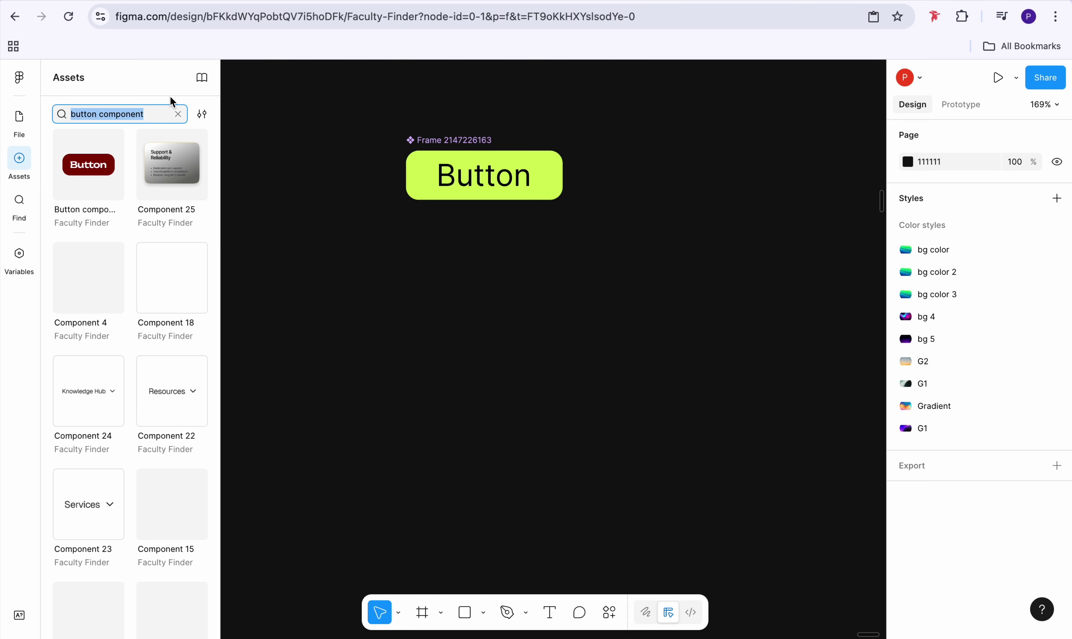
click(177, 114)
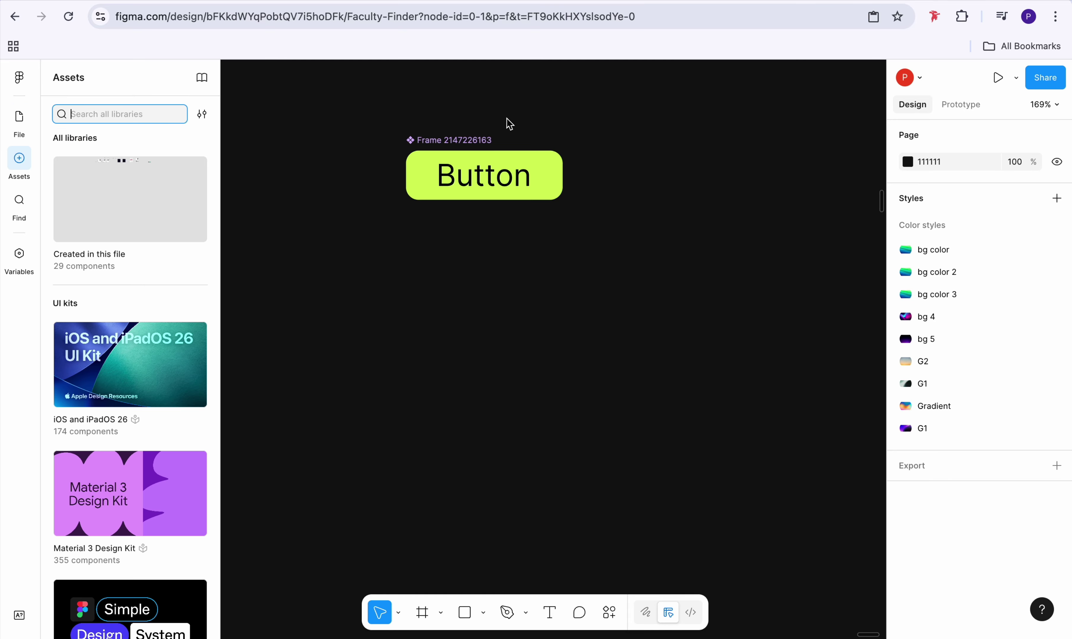
double_click(458, 139)
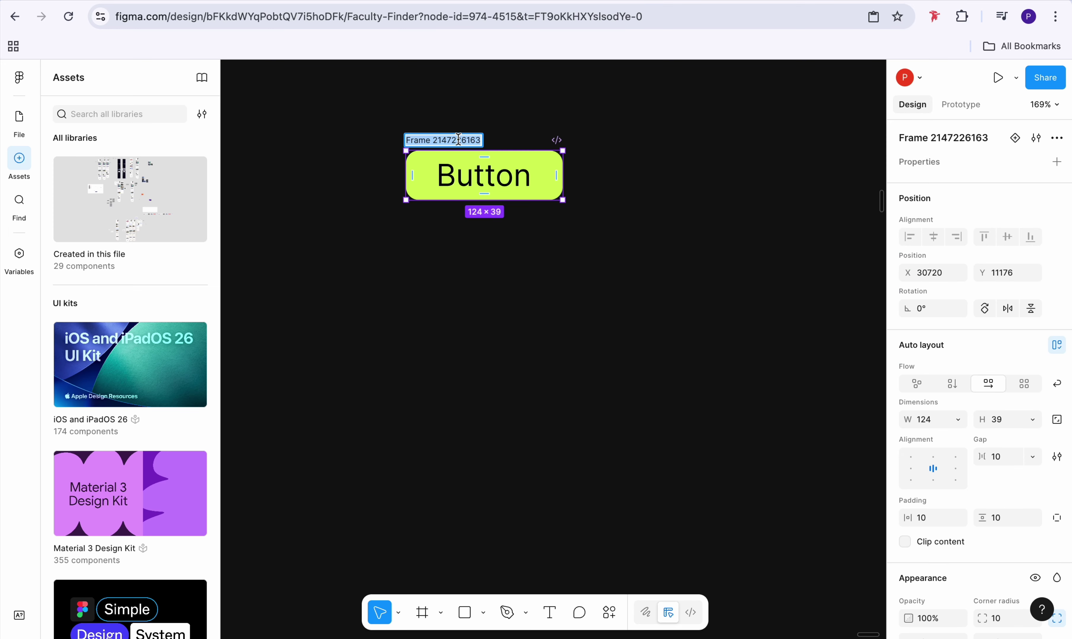
text(CTA)
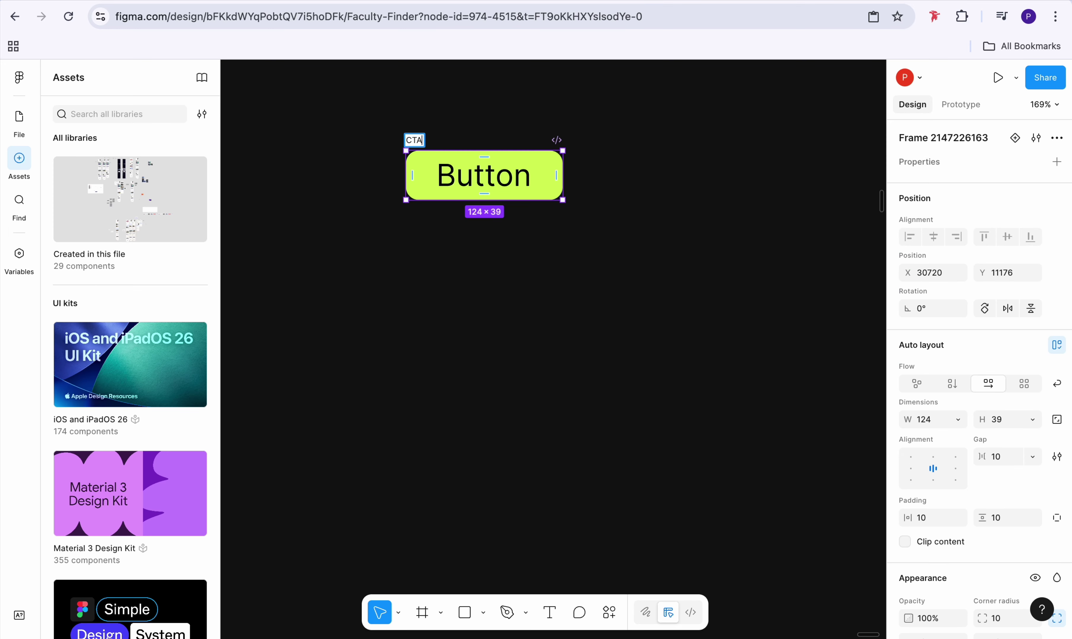
click(503, 338)
Search the assets for CTA and place an instance to the right of the main component at X 30875, Y 11176
click(116, 114)
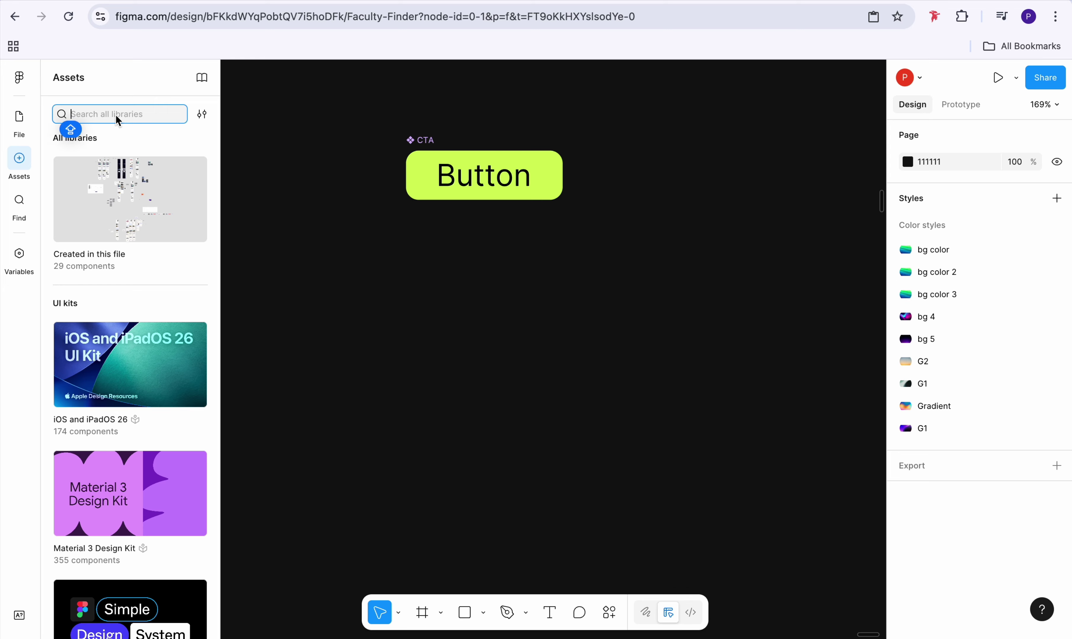
text(cTA)
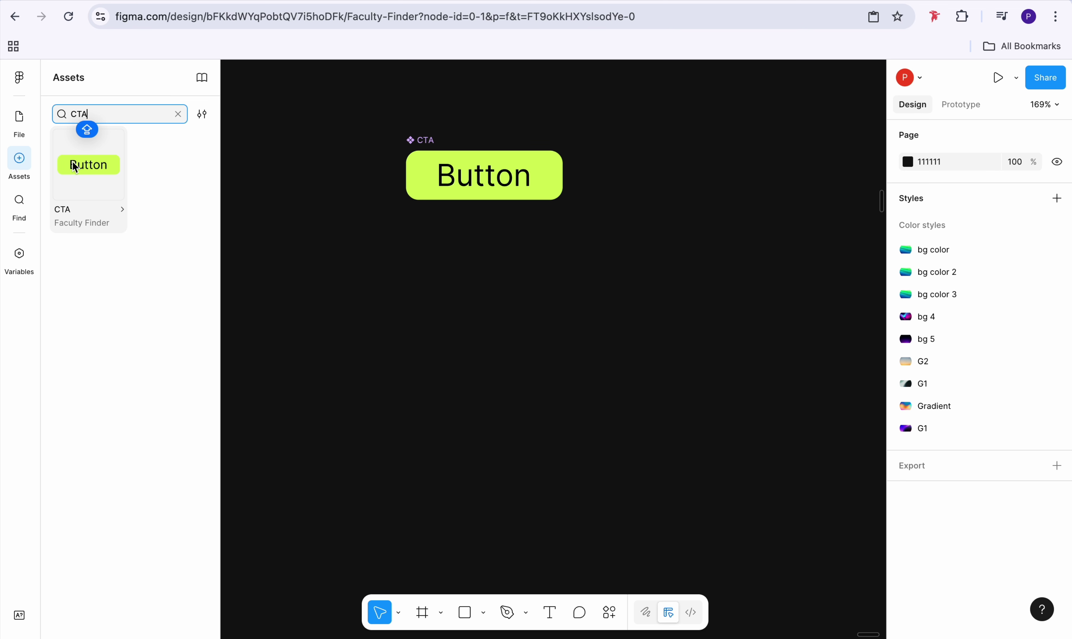
drag(80, 178, 458, 324)
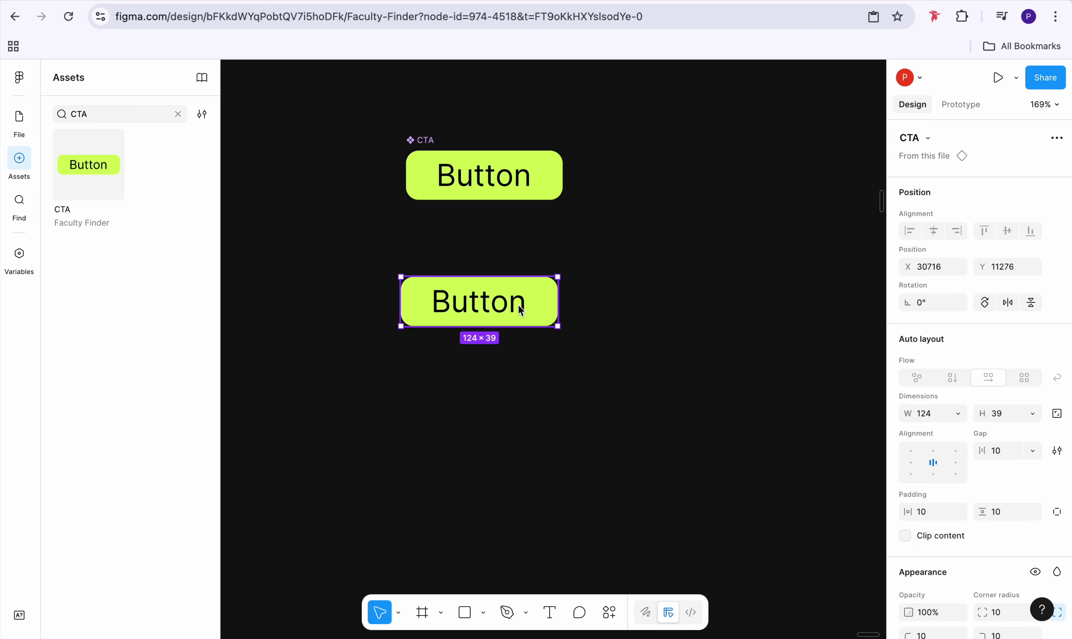
drag(517, 304, 710, 176)
click(430, 152)
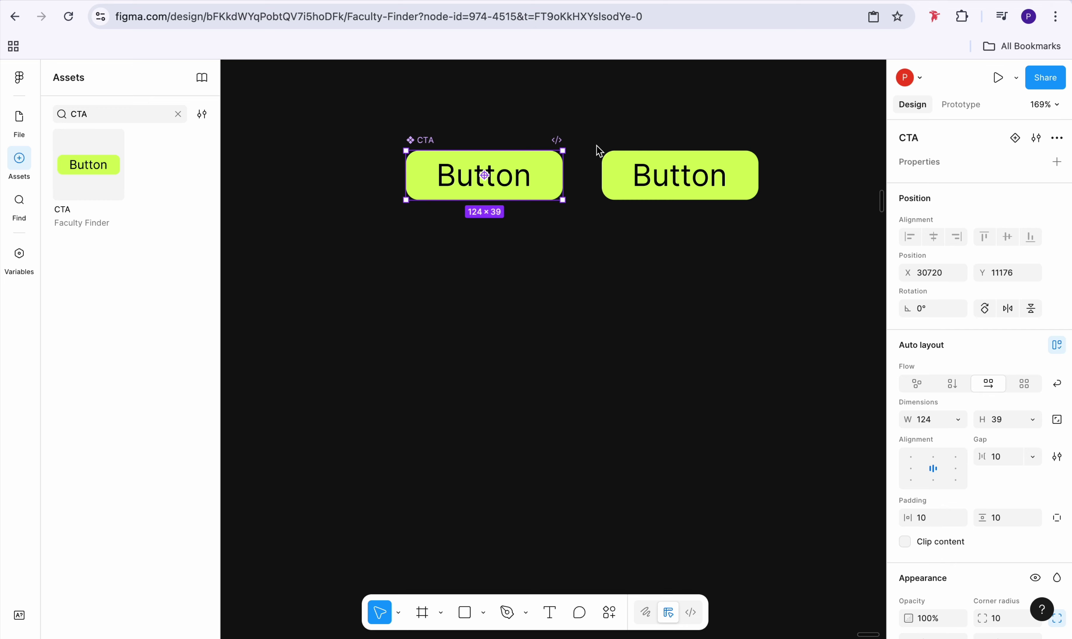
Return to the file's layer list and delete the CTA instance beside the main component
scroll(599, 150, up, 10)
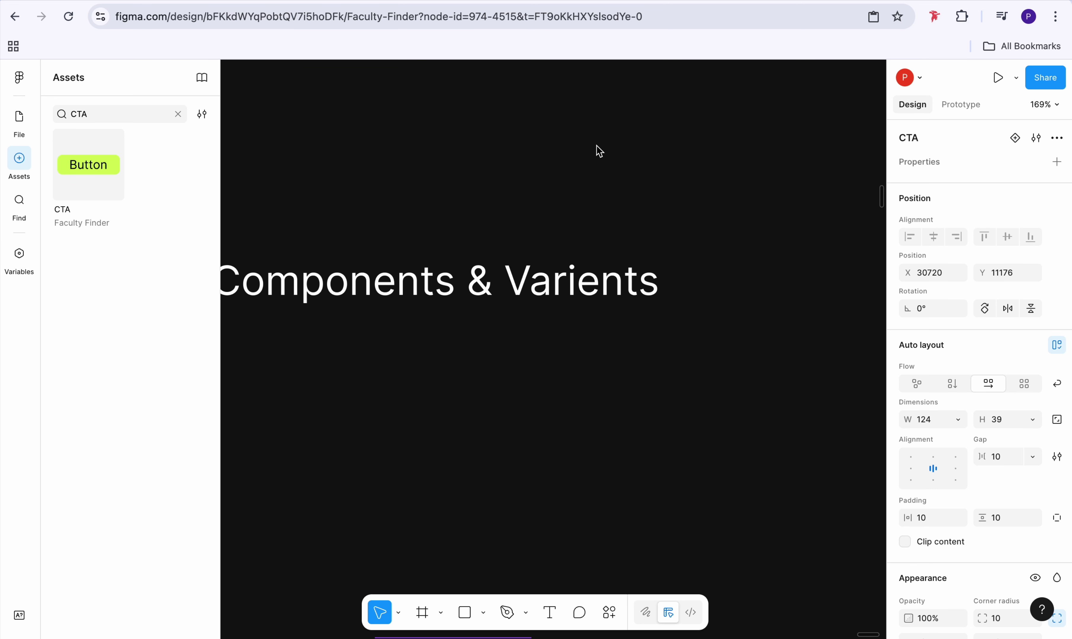
scroll(599, 151, up, 3)
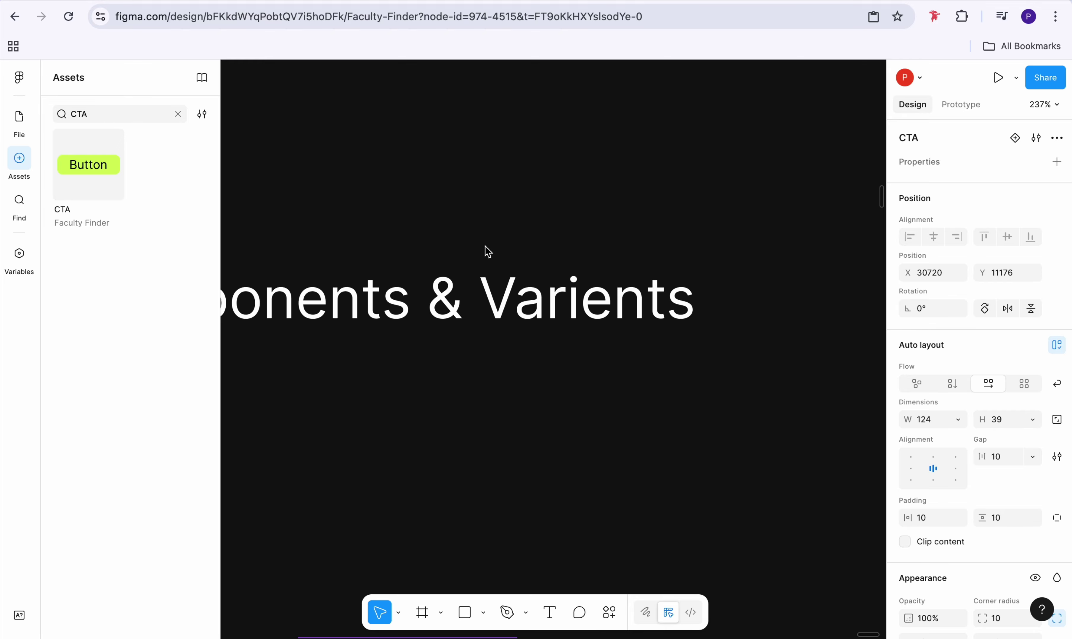
click(19, 123)
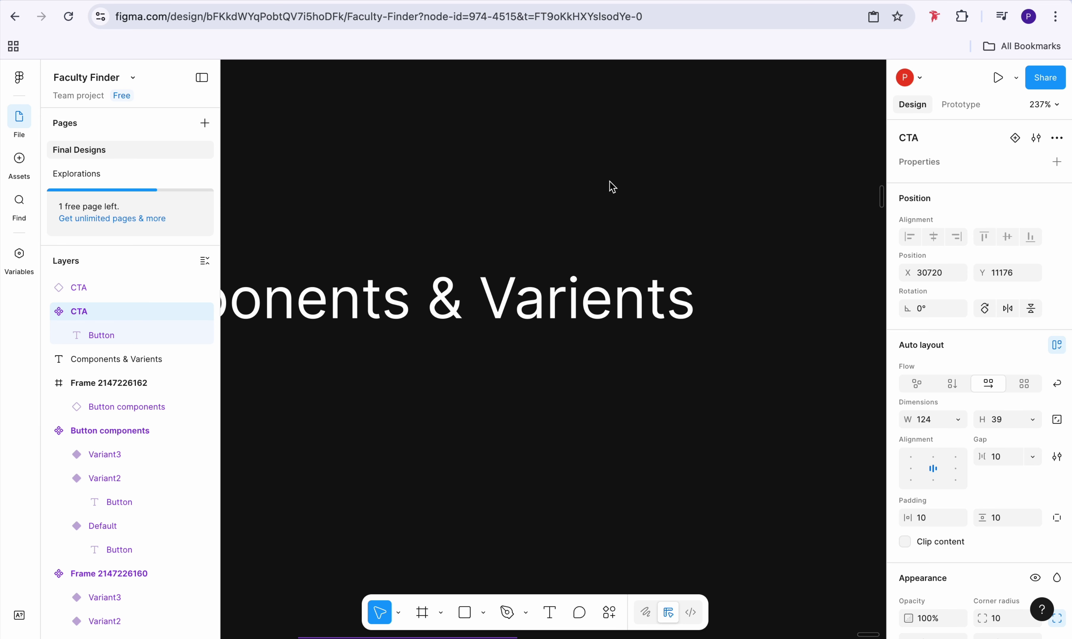
scroll(611, 184, down, 5)
scroll(611, 185, down, 3)
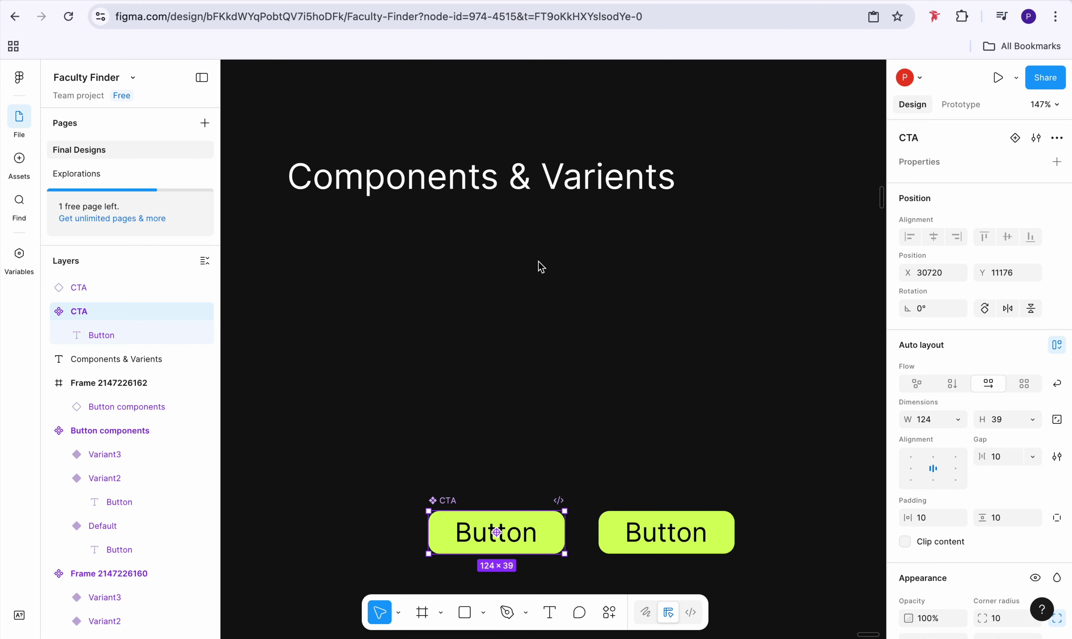
scroll(624, 329, down, 5)
ctrl+scroll(624, 329, up, 2)
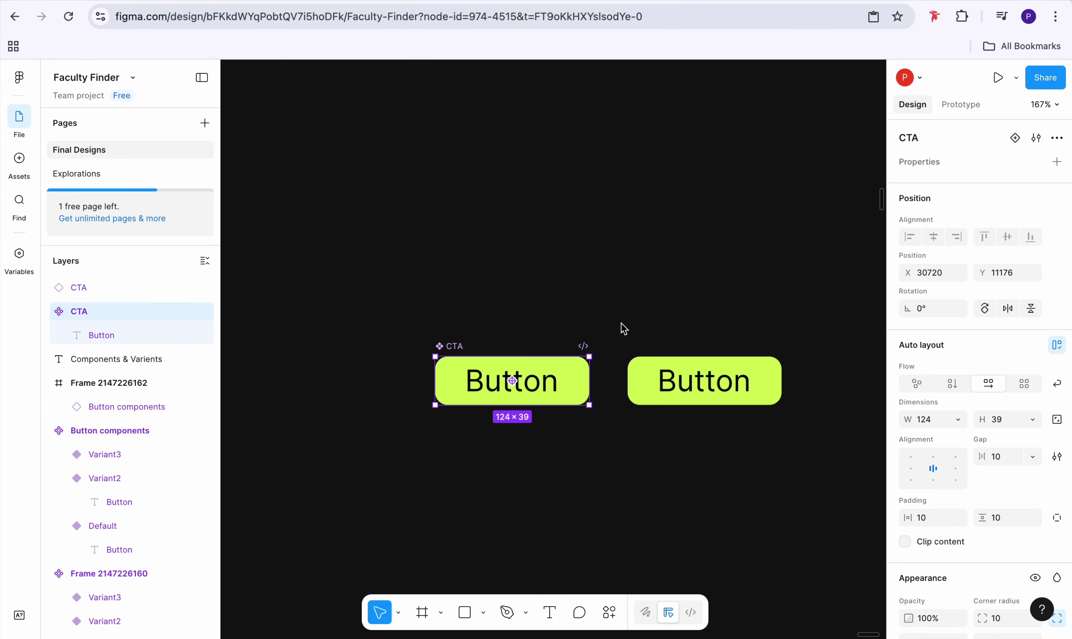
scroll(624, 330, down, 3)
scroll(624, 329, left, 2)
click(730, 266)
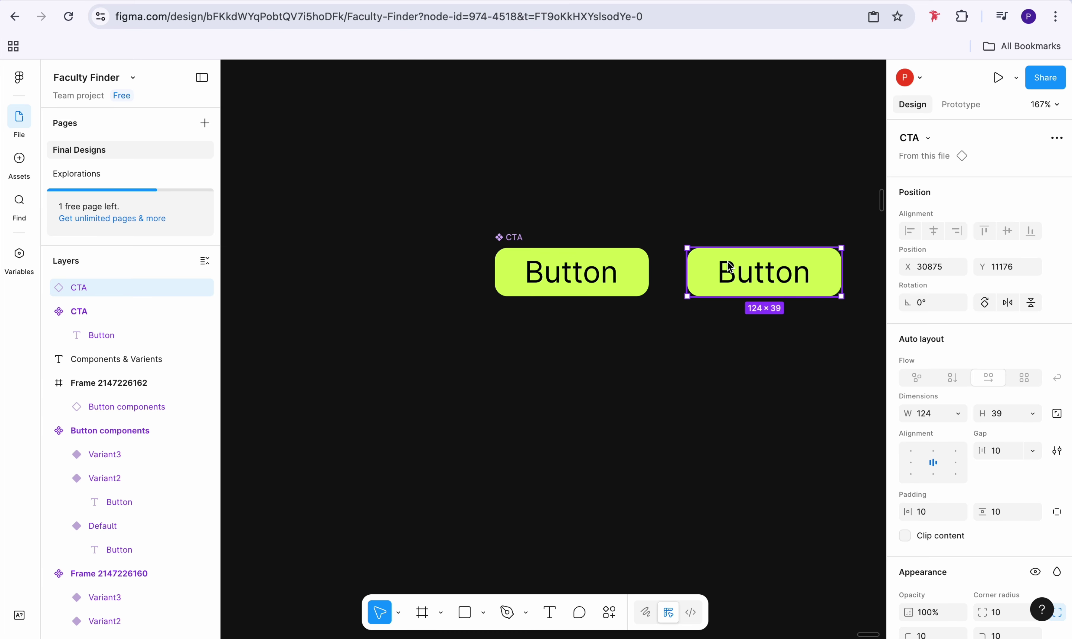
key(Delete)
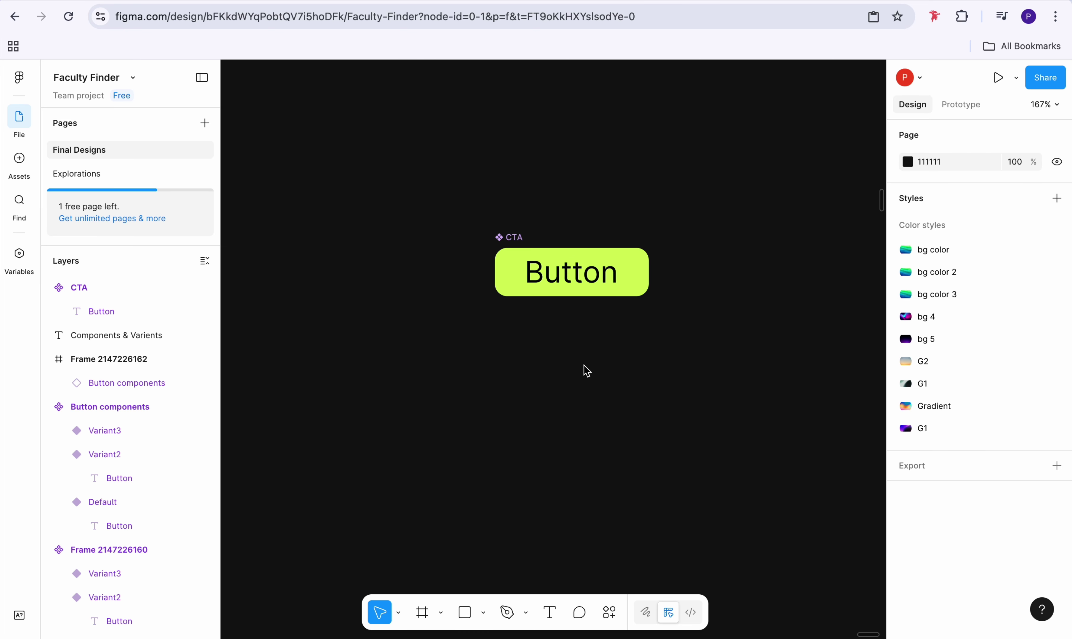
Add two variants to the CTA component, making a set of three stacked buttons
ctrl+scroll(584, 369, up, 5)
ctrl+scroll(554, 341, up, 2)
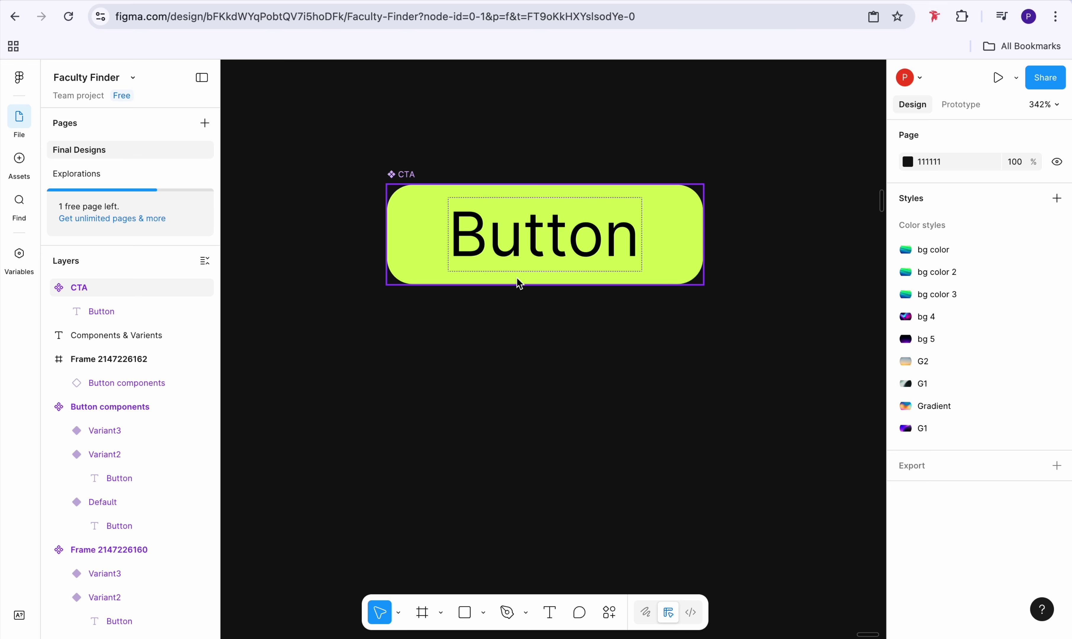
click(416, 198)
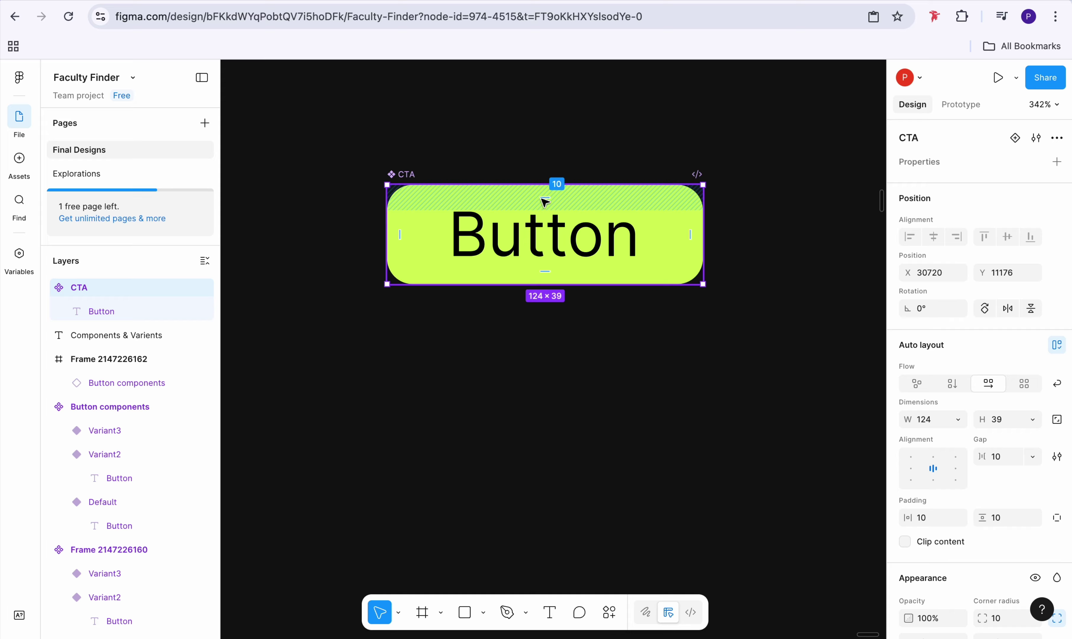
click(1017, 139)
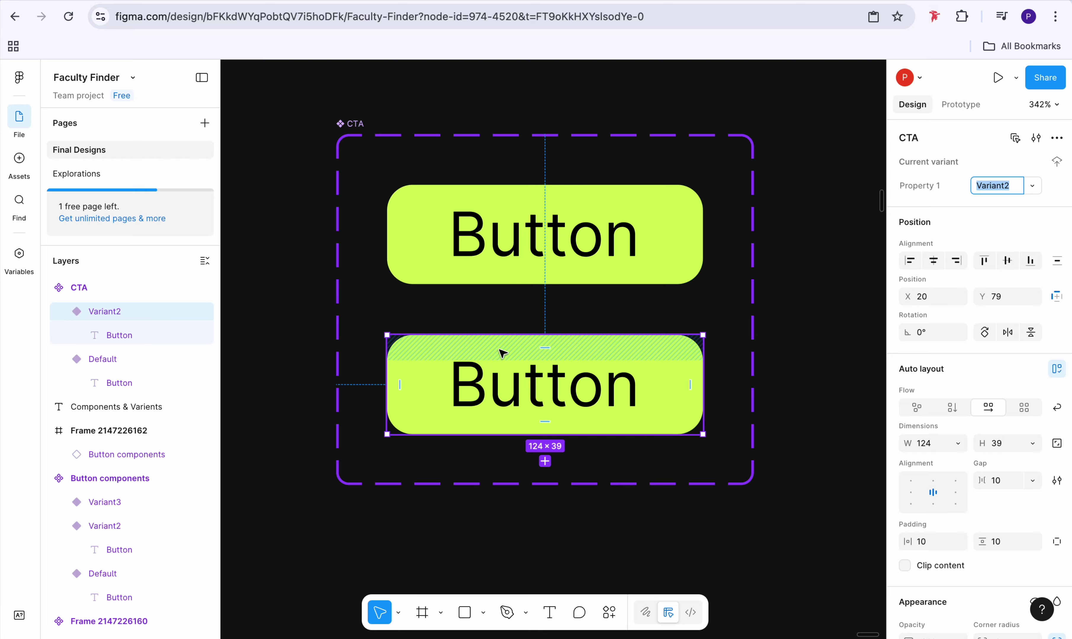
click(545, 461)
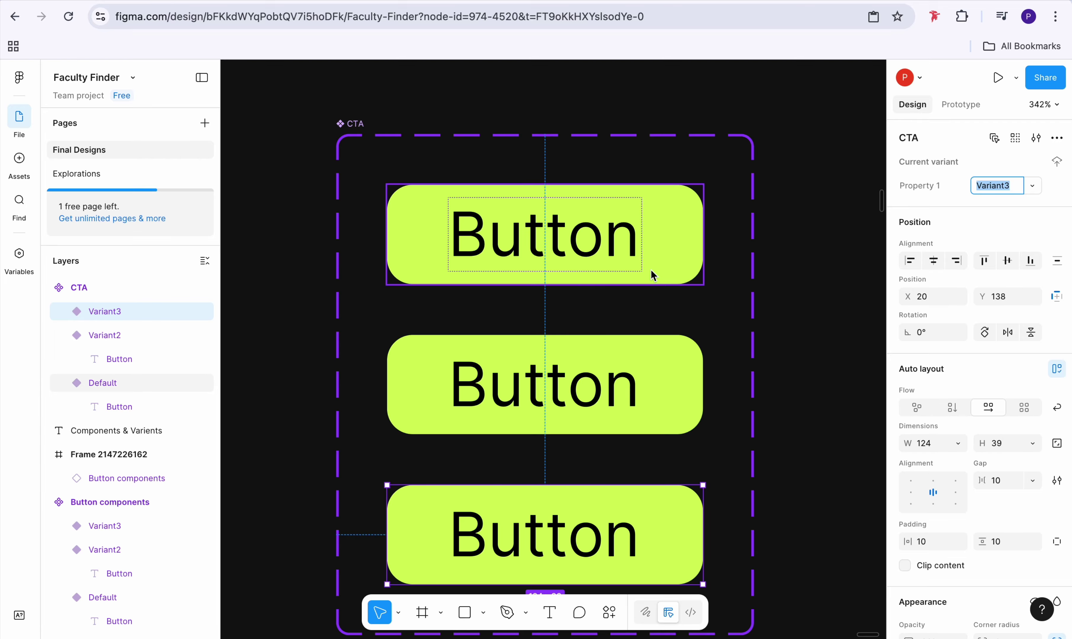
Change the fill of the middle button, Variant2, to the slightly darker green B2E027
click(654, 350)
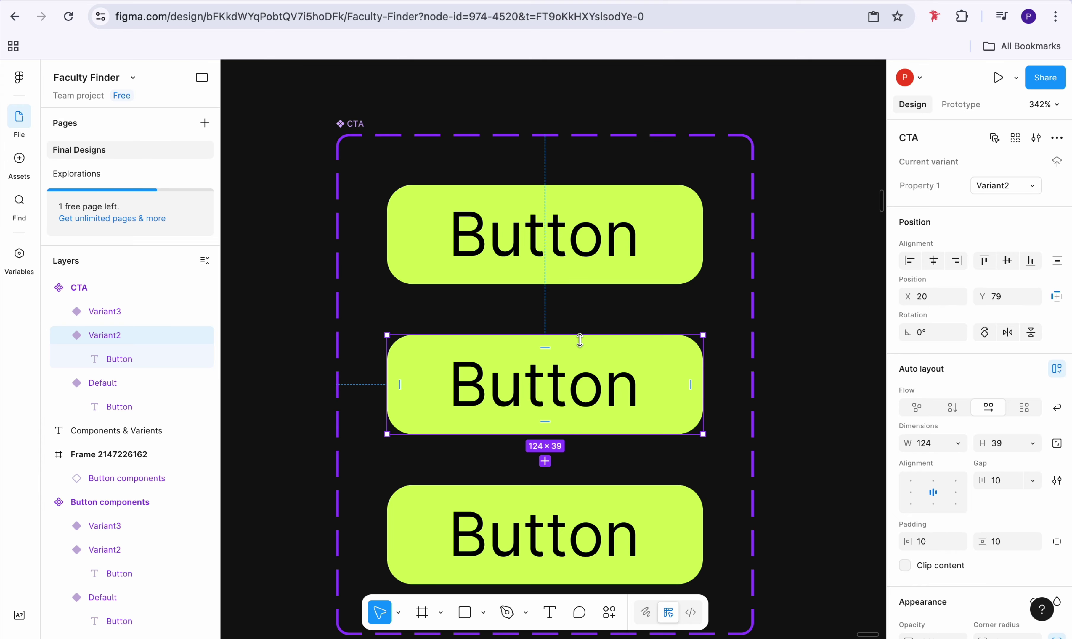
scroll(1005, 480, down, 8)
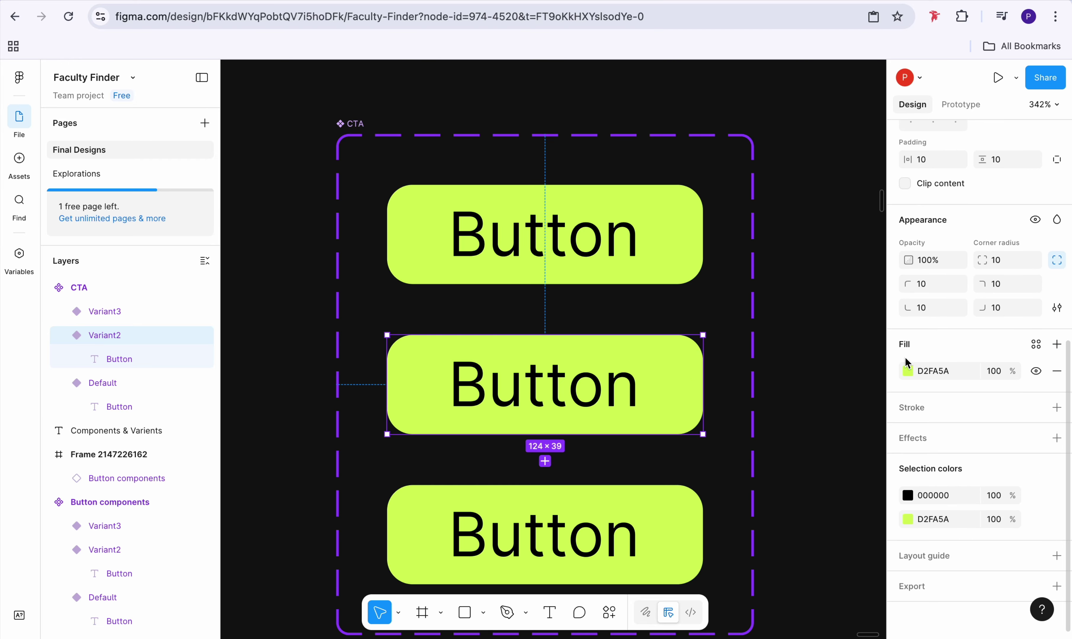
click(908, 371)
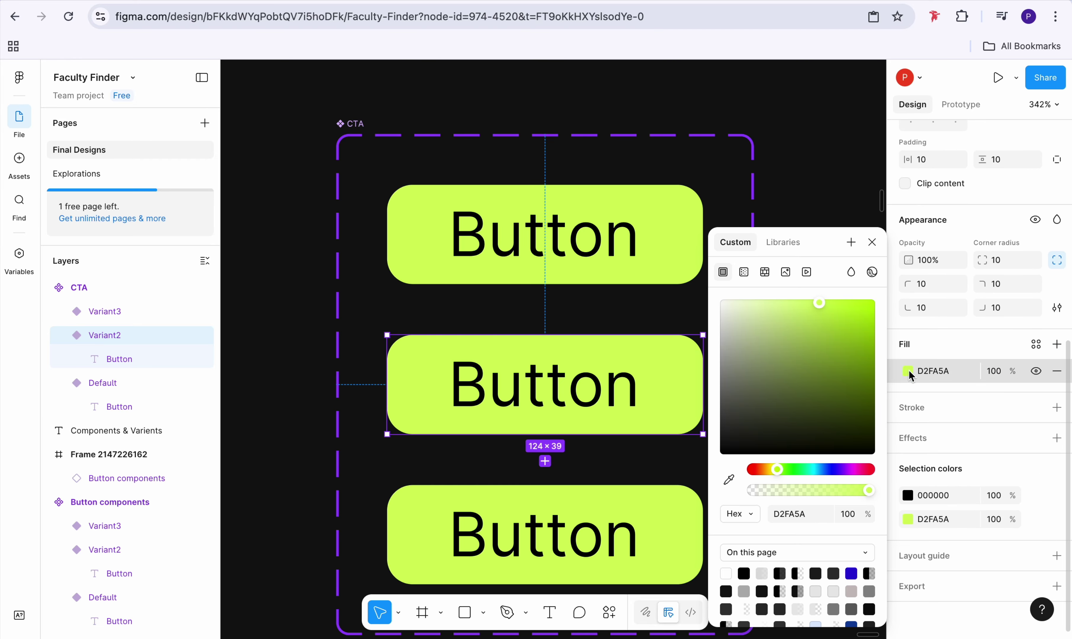
click(826, 307)
drag(829, 313, 851, 330)
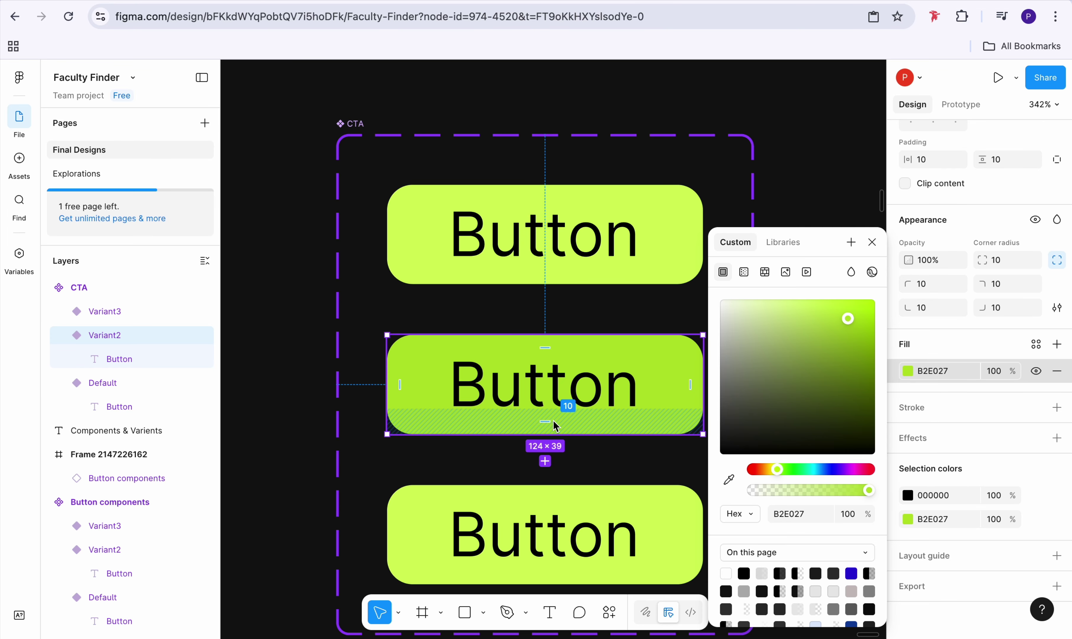
Change the fill of the lowest button, Variant3, to the dark green 87AE0F
scroll(553, 421, down, 3)
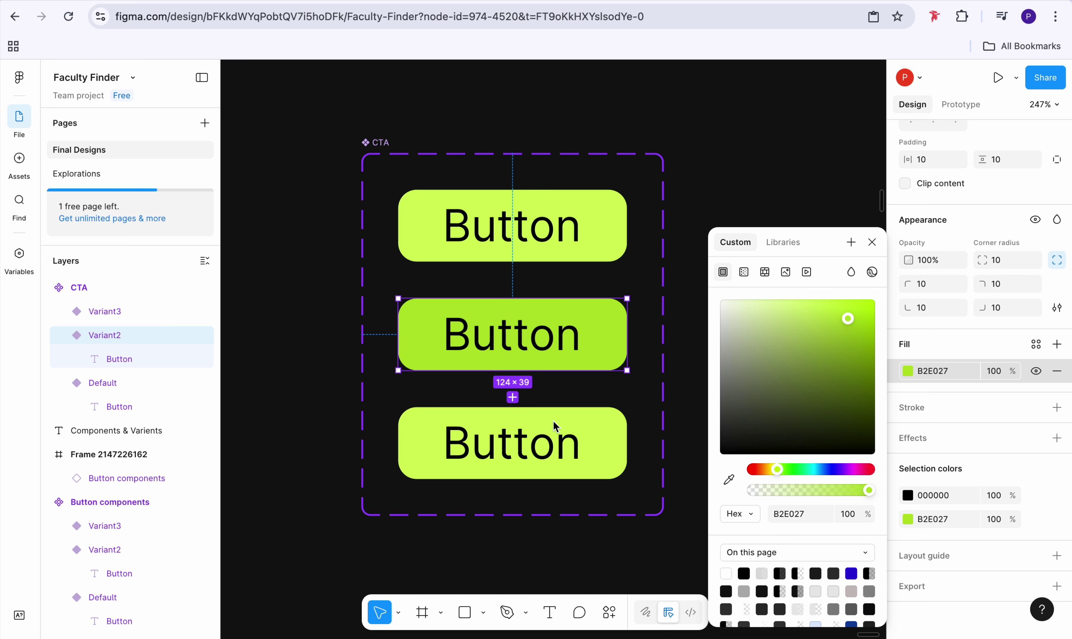
scroll(554, 426, up, 3)
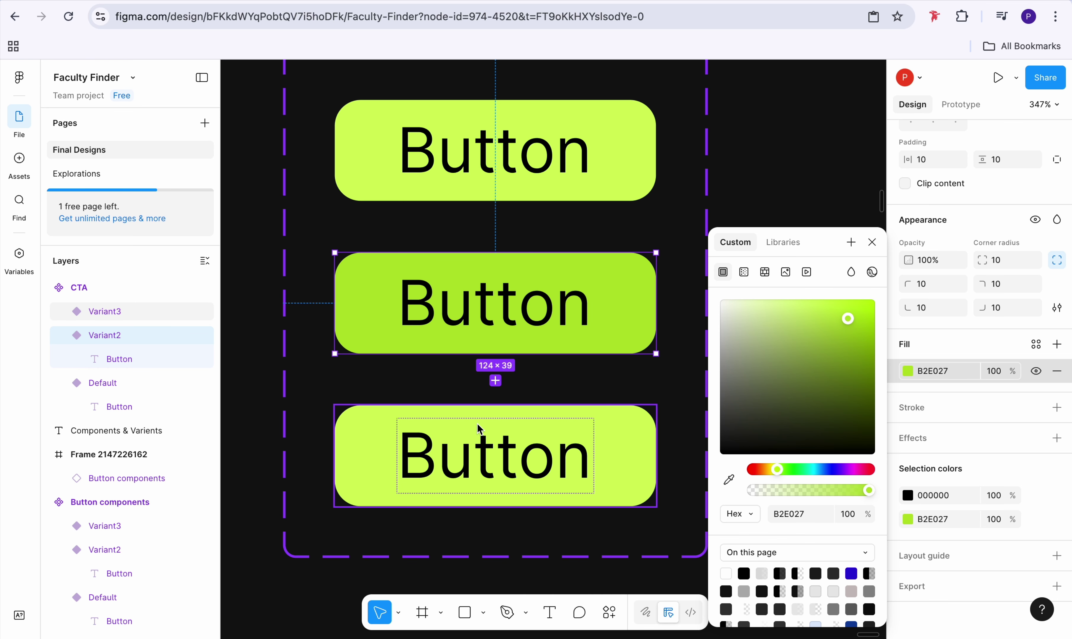
click(634, 441)
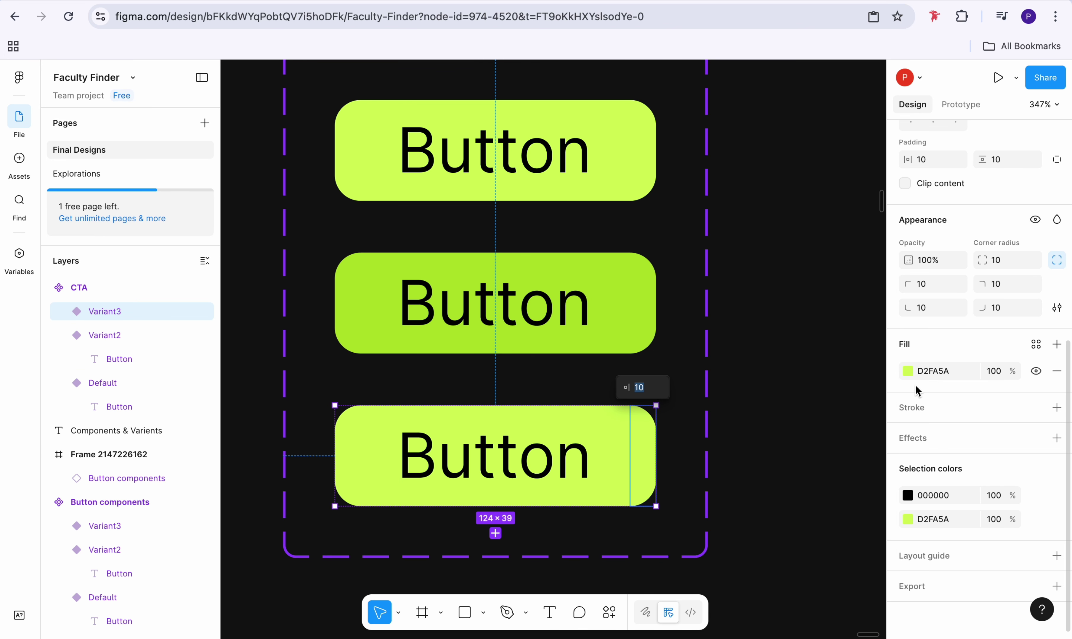
click(907, 370)
drag(820, 304, 864, 362)
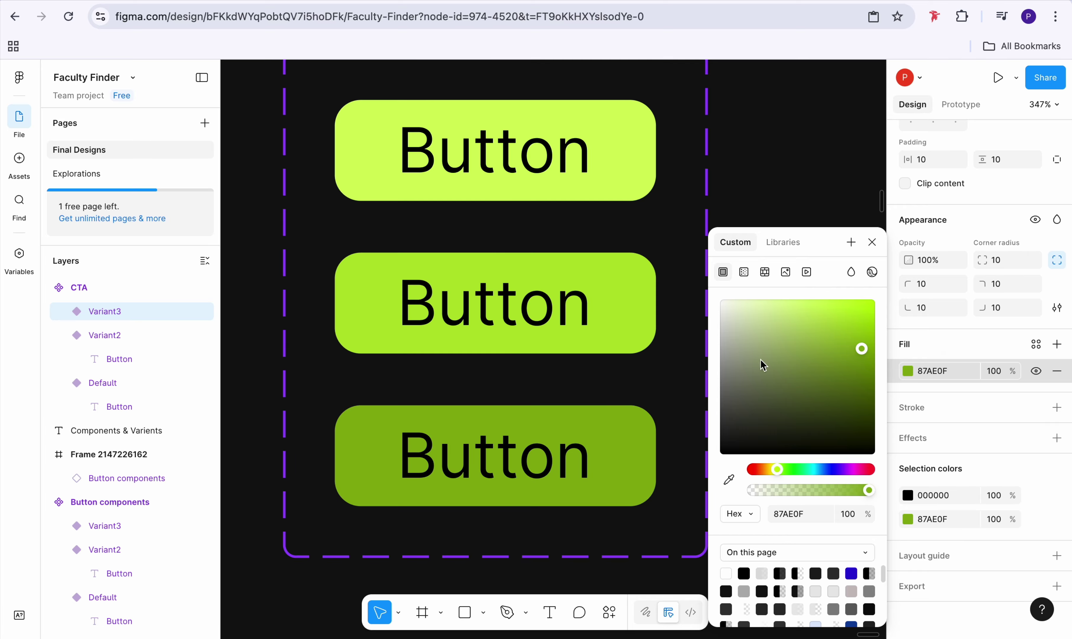
Recolor the text label in Variant3 to white, FFFFFF, and deselect it
click(511, 455)
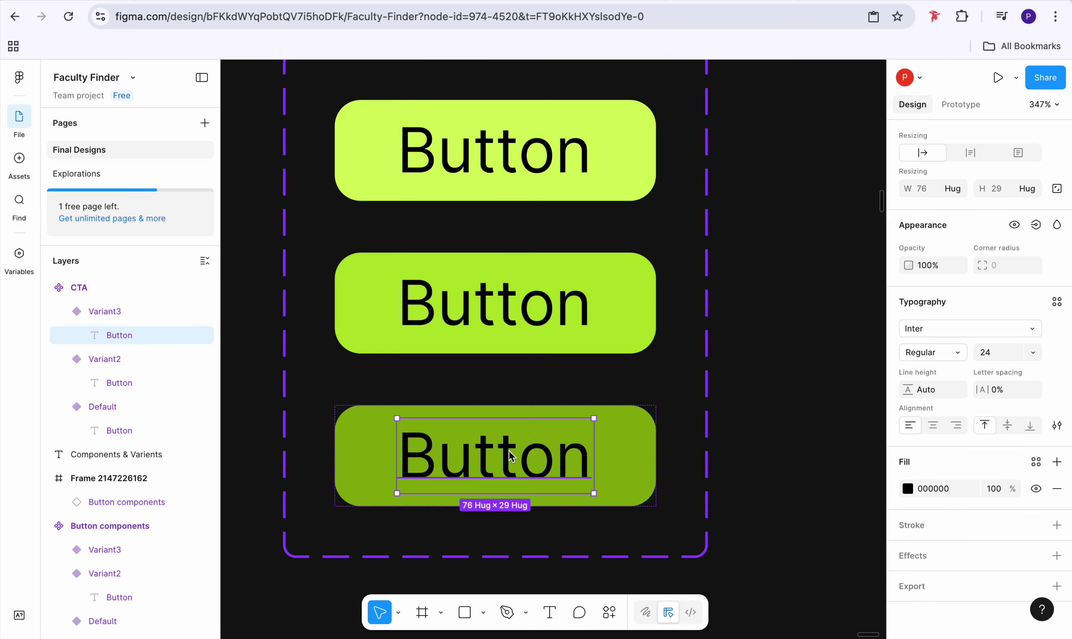
click(908, 489)
click(802, 365)
drag(803, 365, 694, 304)
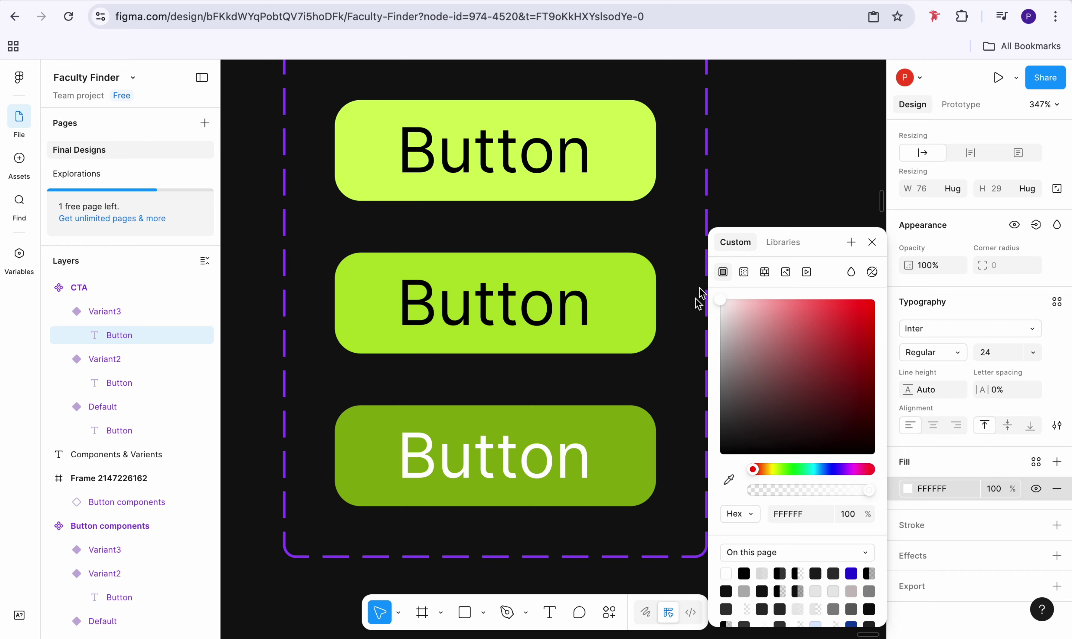
click(772, 159)
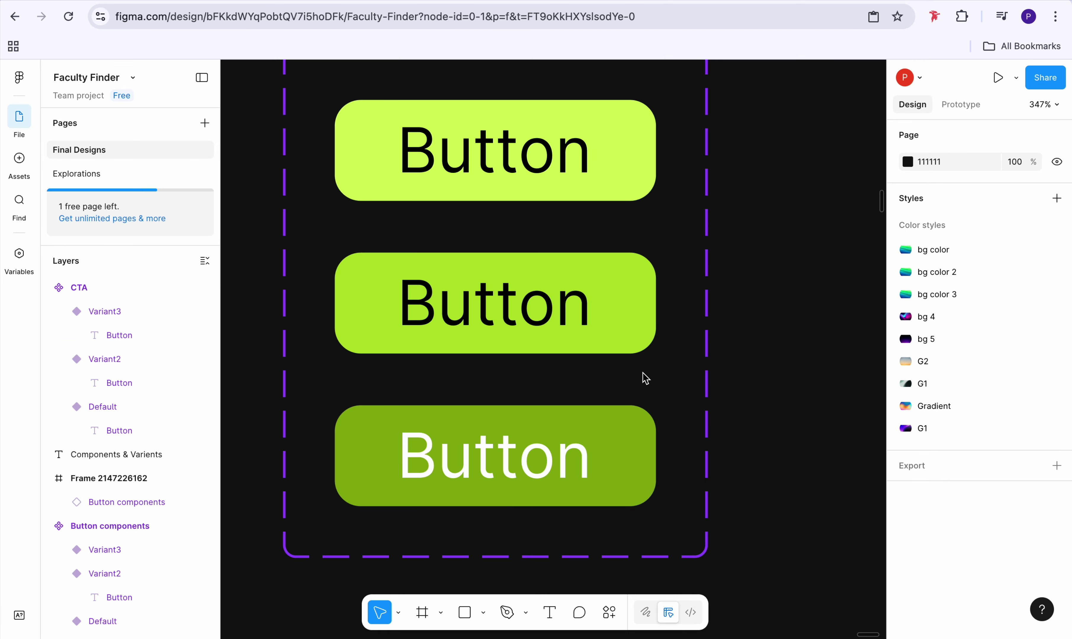
Add a prototype interaction from the Default variant that changes to Variant2 While hovering, with the Smart animate animation
scroll(643, 374, down, 3)
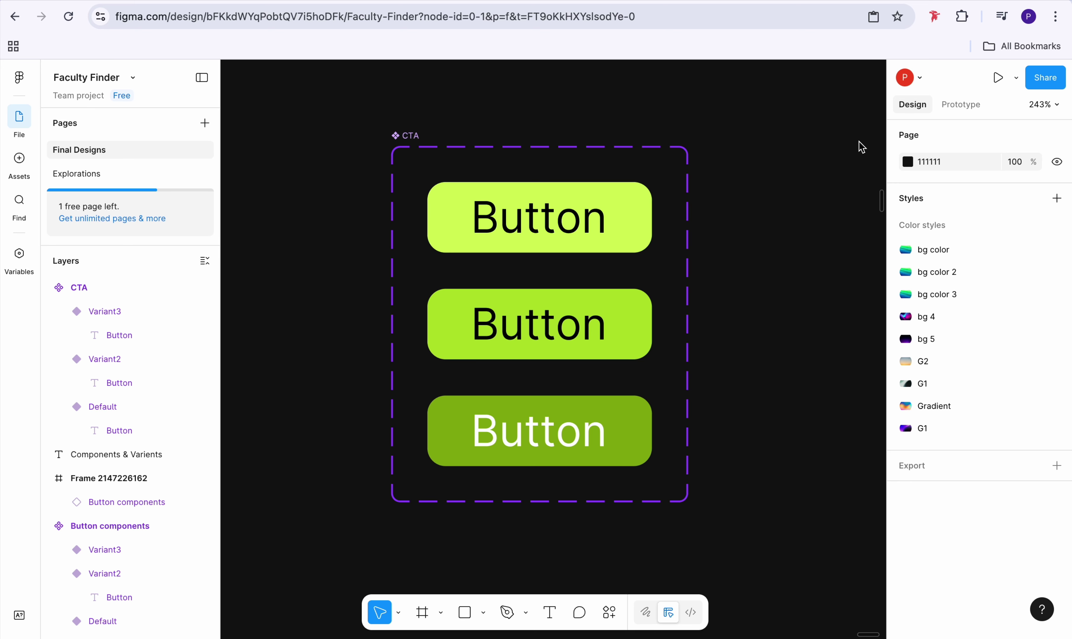
click(962, 106)
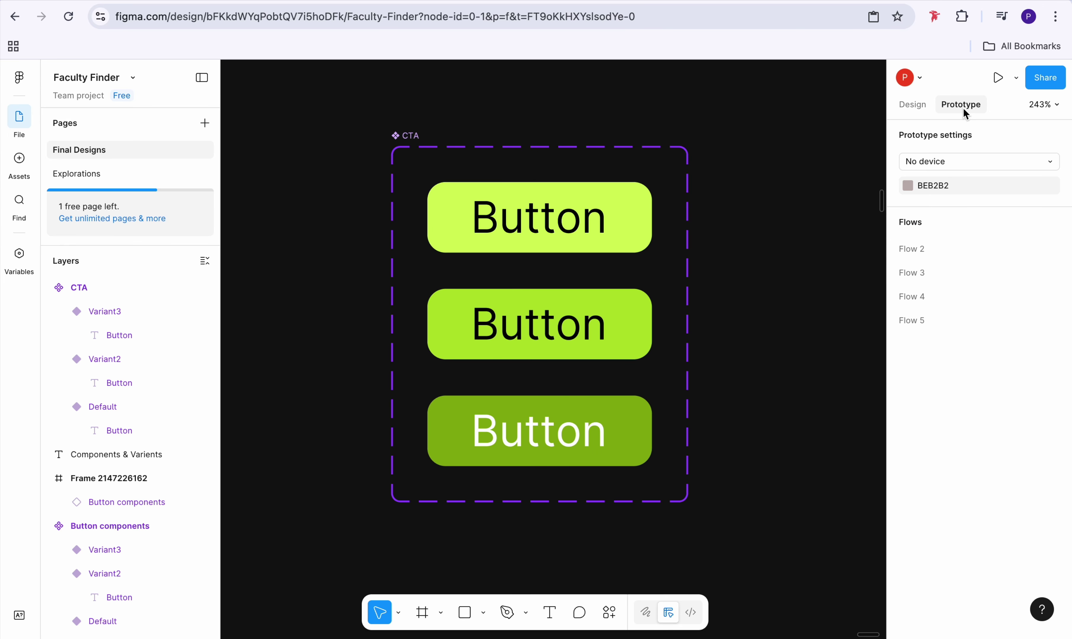
mouse_move(538, 253)
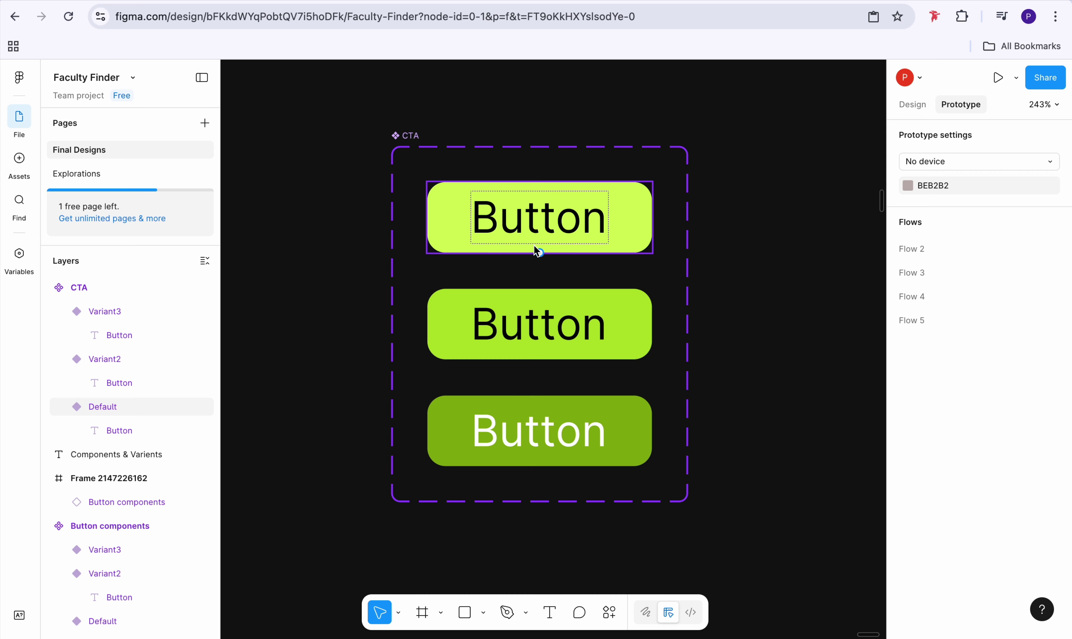
drag(538, 253, 544, 300)
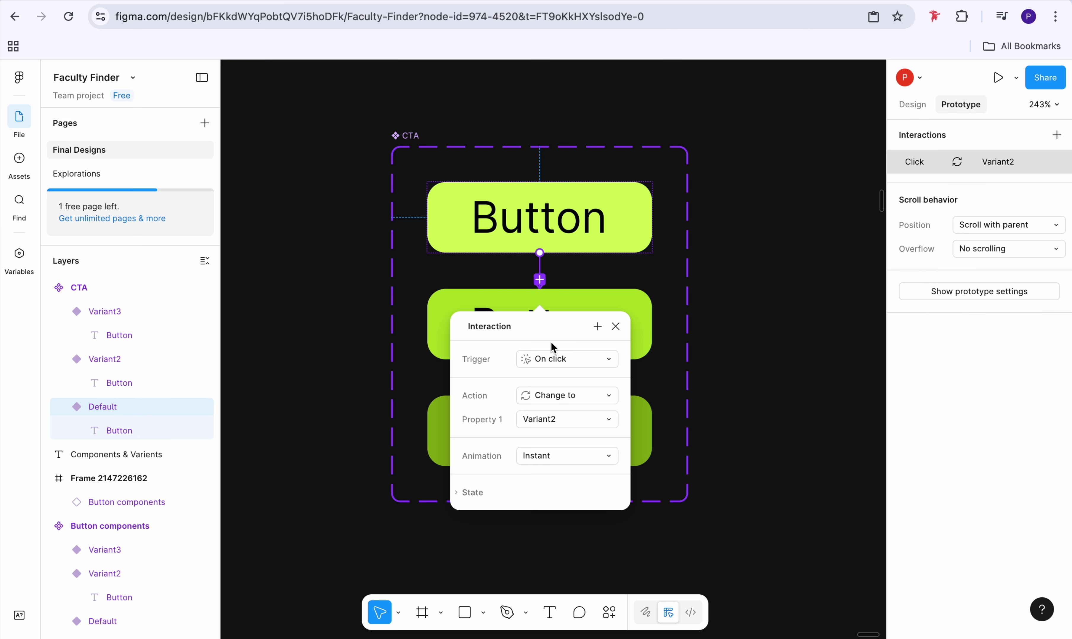
click(595, 363)
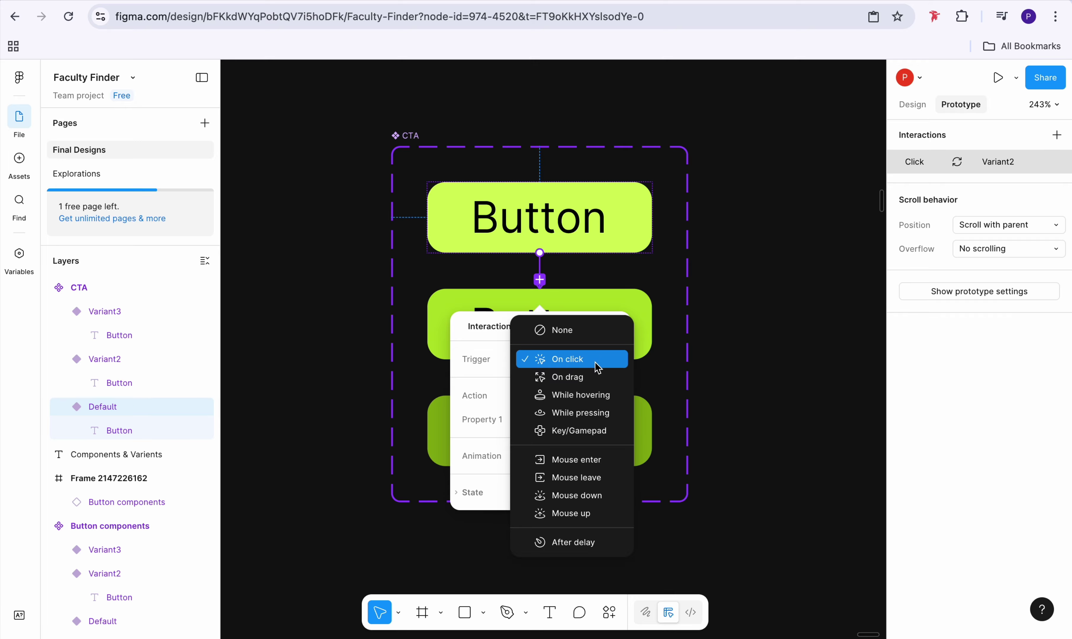
click(595, 396)
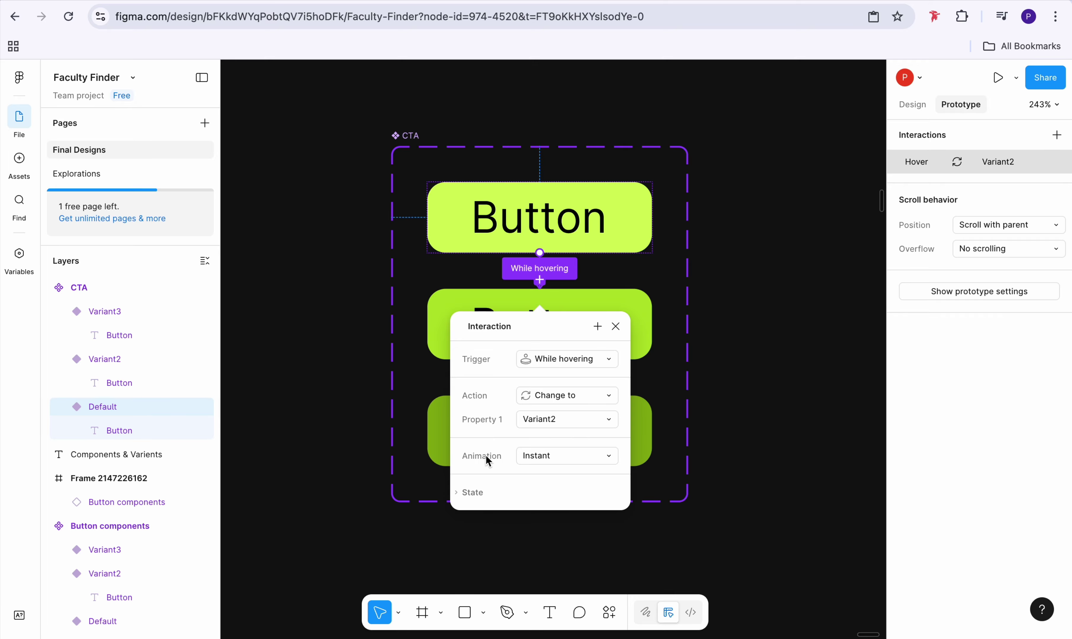
click(599, 455)
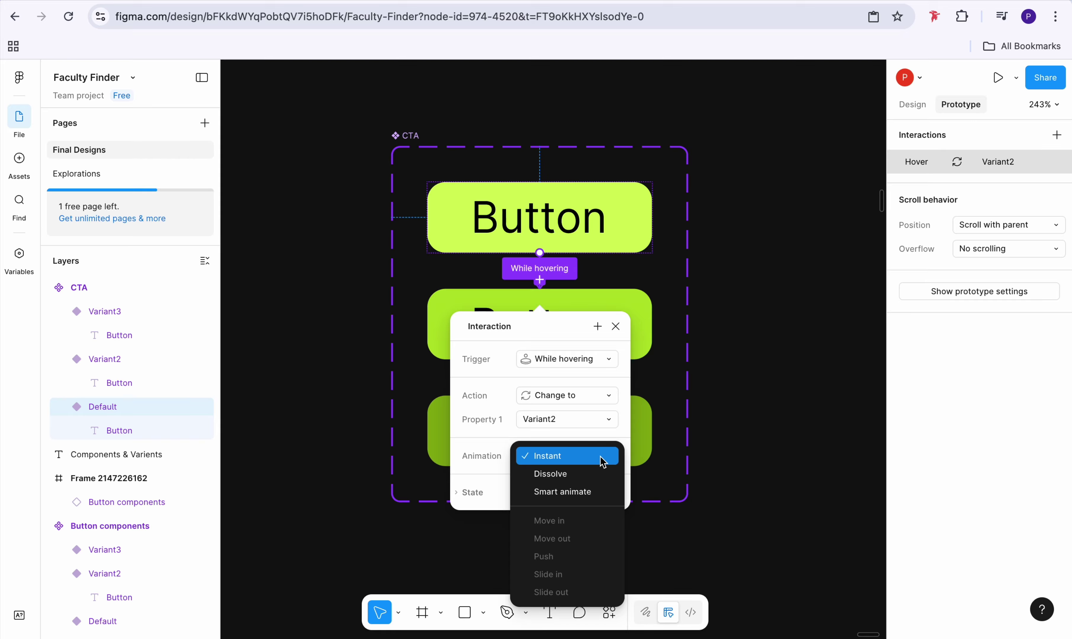
click(588, 488)
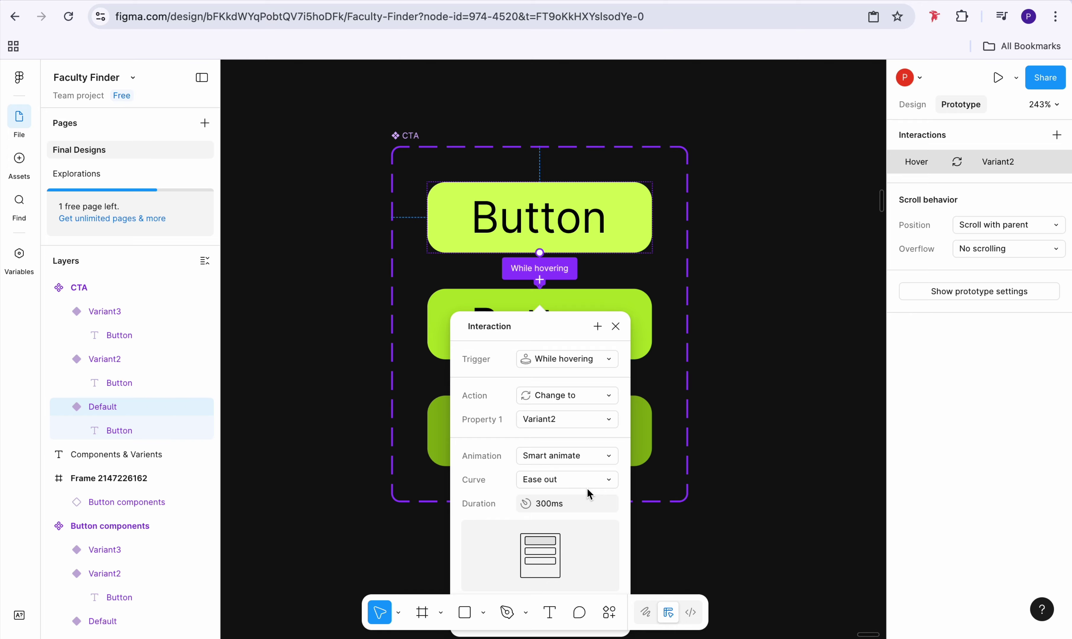
click(615, 327)
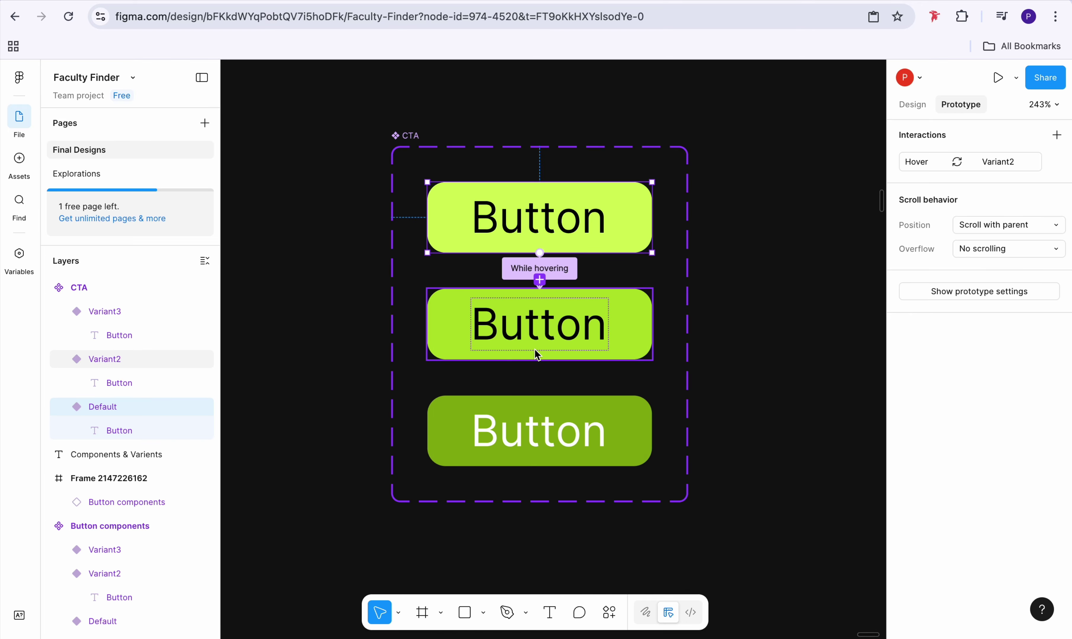
Add a prototype interaction from Variant2 that changes to Variant3 On click, keeping Smart animate with Ease out and 300ms
click(538, 360)
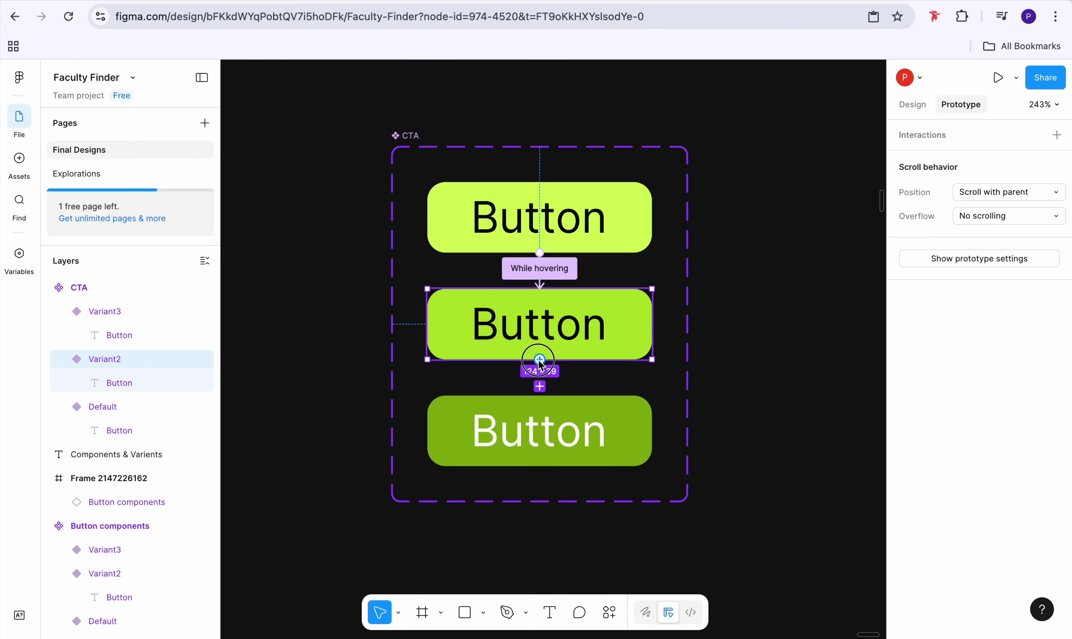
drag(539, 363, 540, 414)
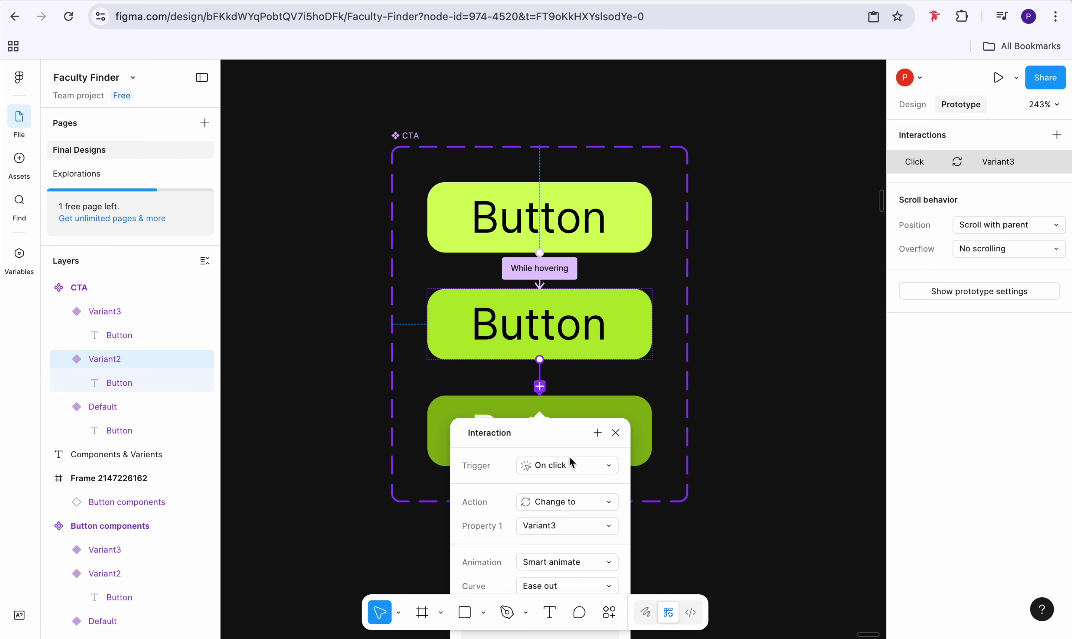
click(582, 467)
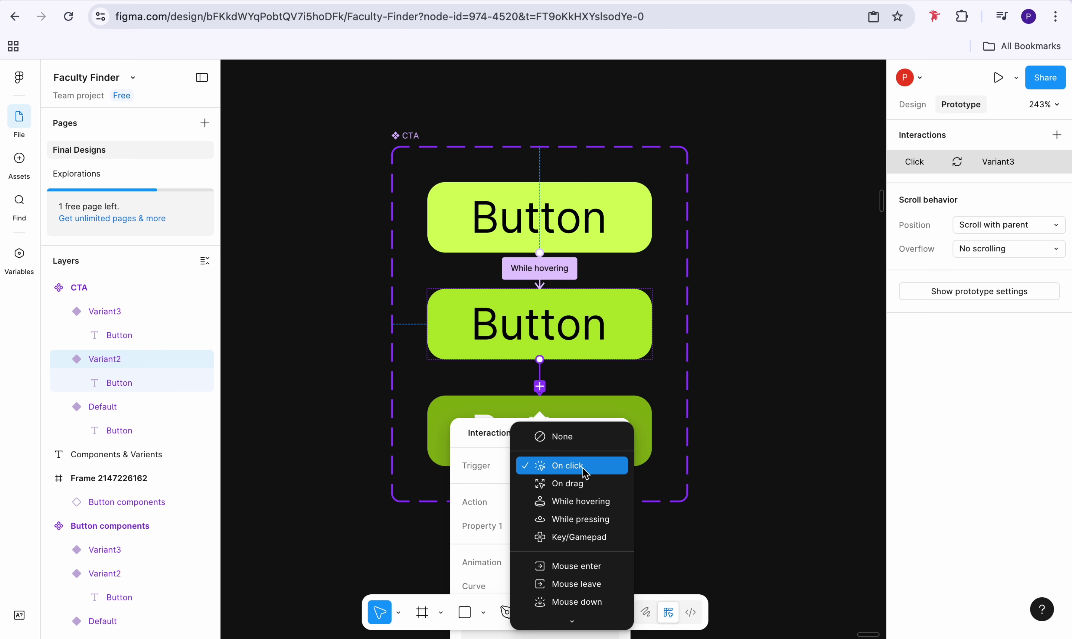
click(584, 470)
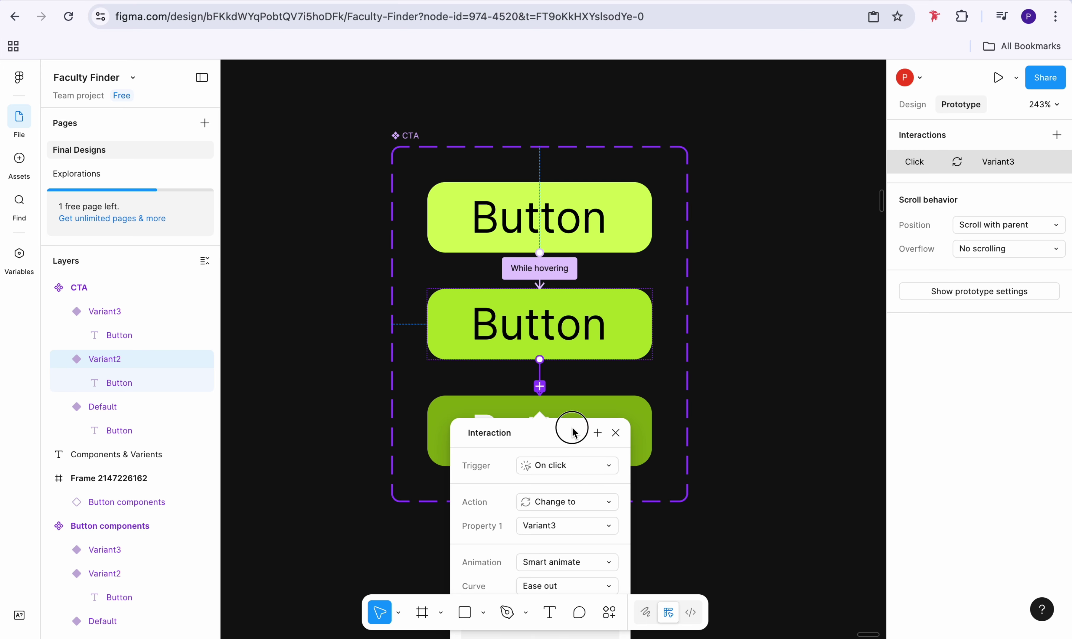
drag(574, 432, 600, 320)
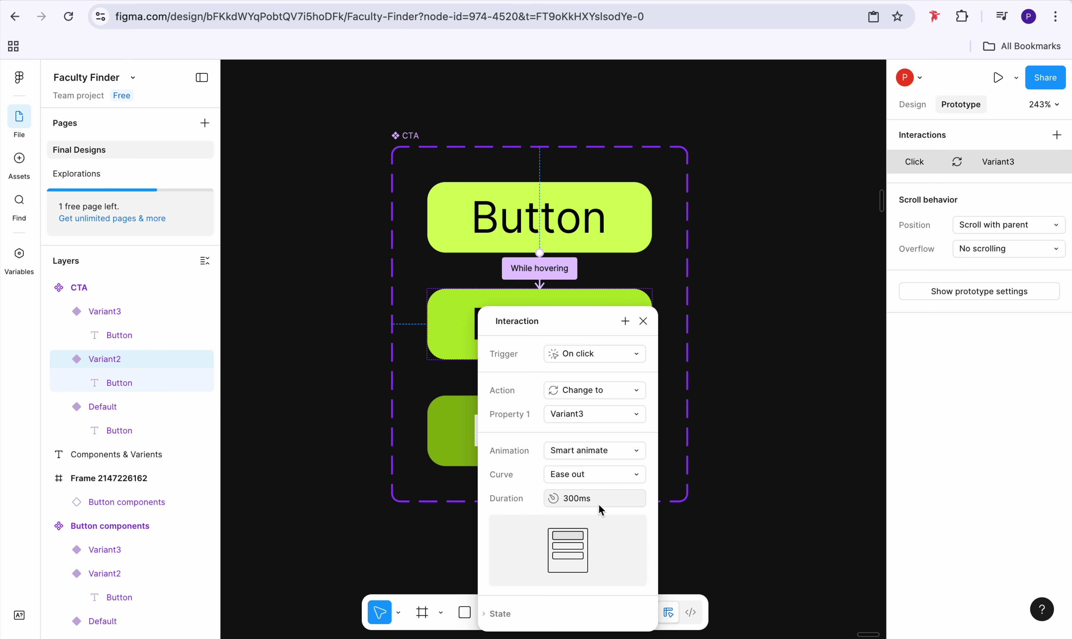
click(643, 321)
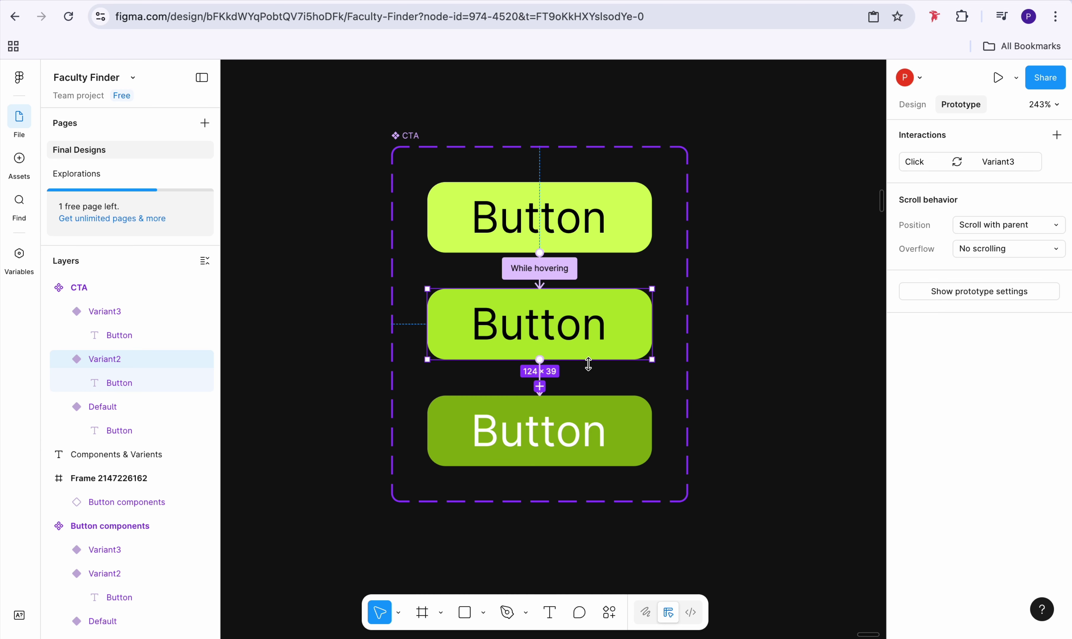
Draw an empty frame of about 263 × 171 to the right of the CTA component set
scroll(588, 364, down, 3)
scroll(598, 369, right, 5)
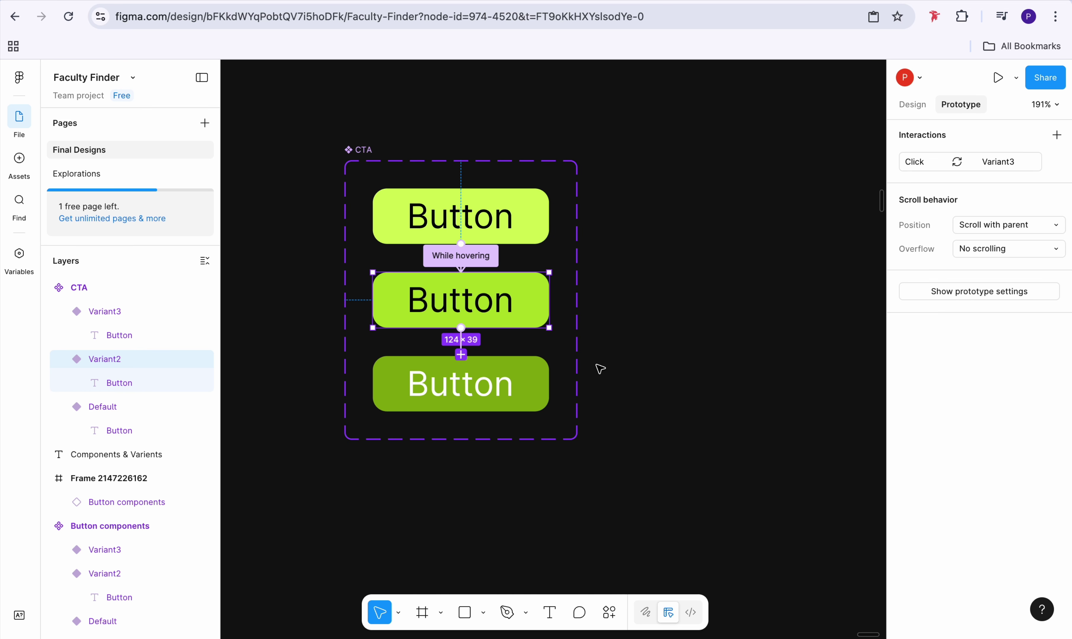
click(422, 613)
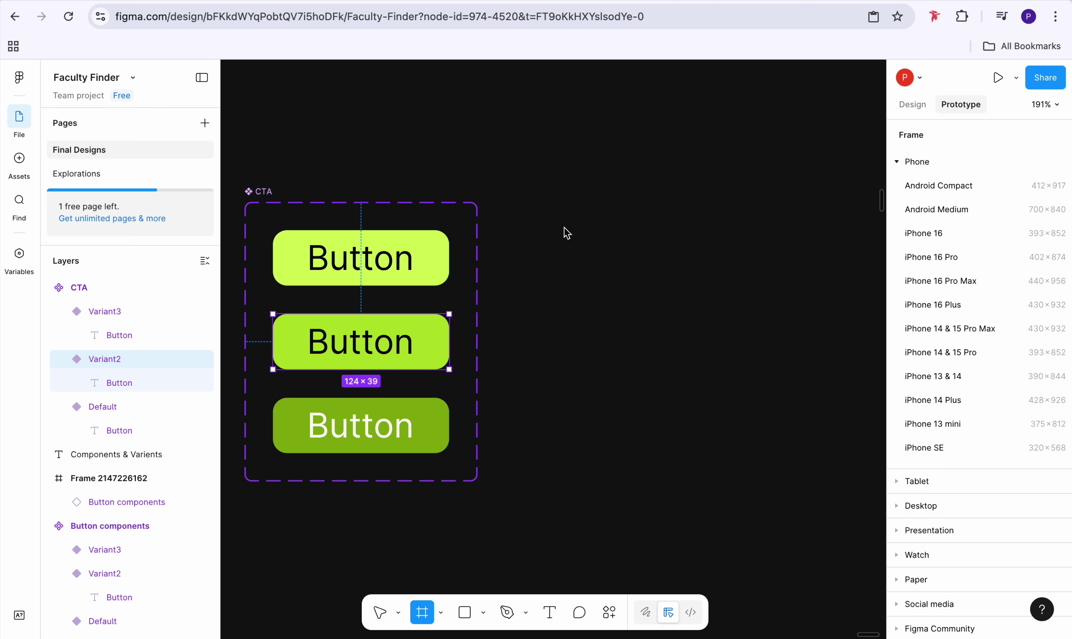
mouse_move(530, 213)
mouse_down()
mouse_move(687, 426)
mouse_move(845, 472)
mouse_move(882, 517)
mouse_move(789, 455)
mouse_up()
scroll(654, 239, left, 3)
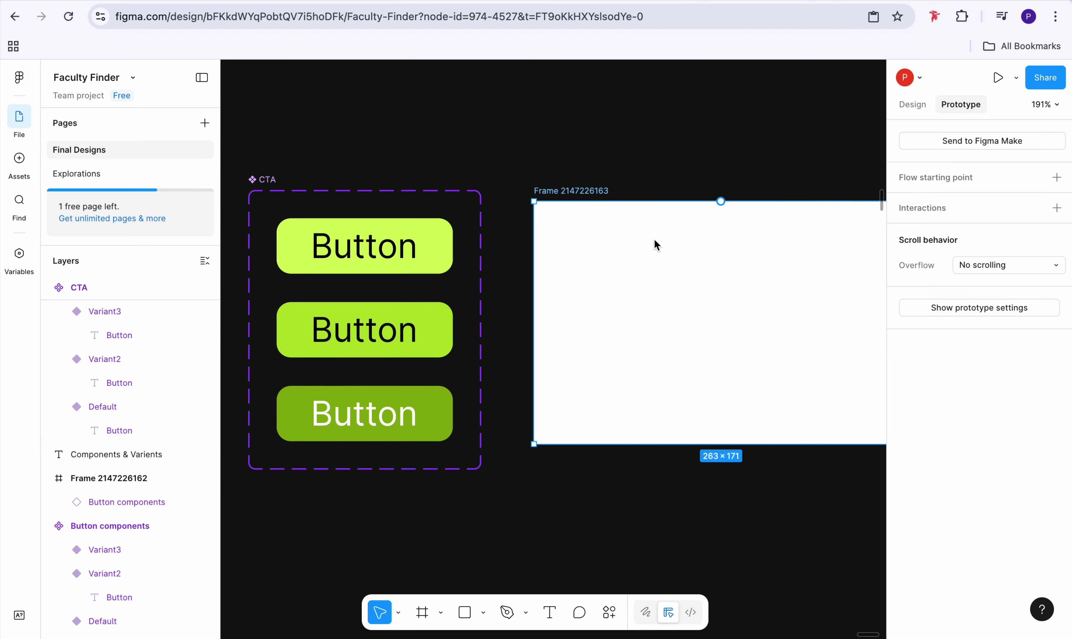
Place an instance of the CTA Default variant inside the new white frame
click(429, 240)
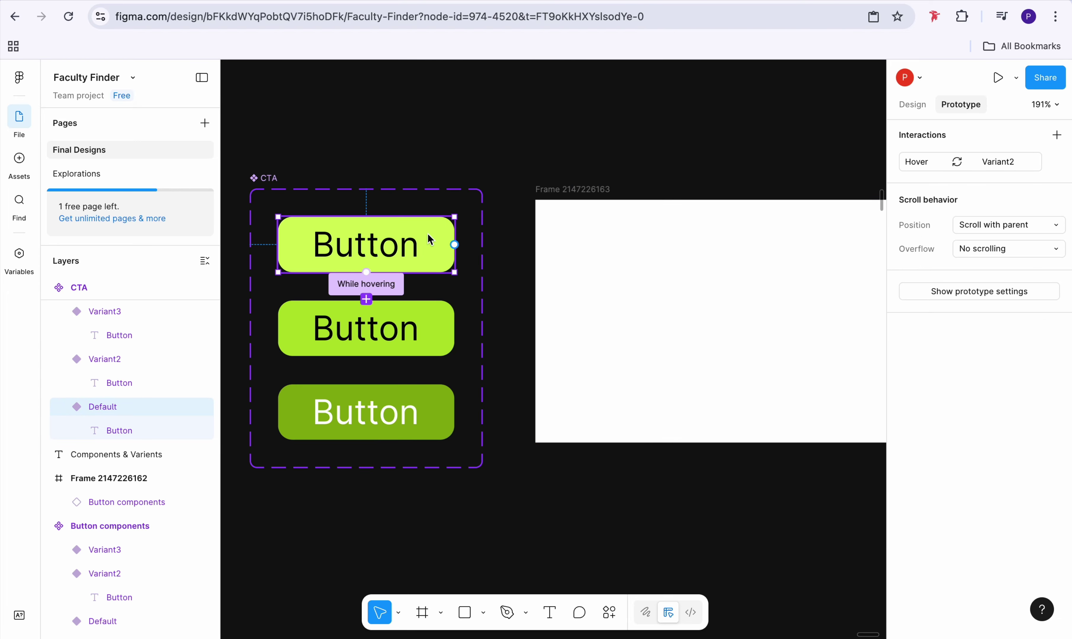
drag(430, 239, 798, 277)
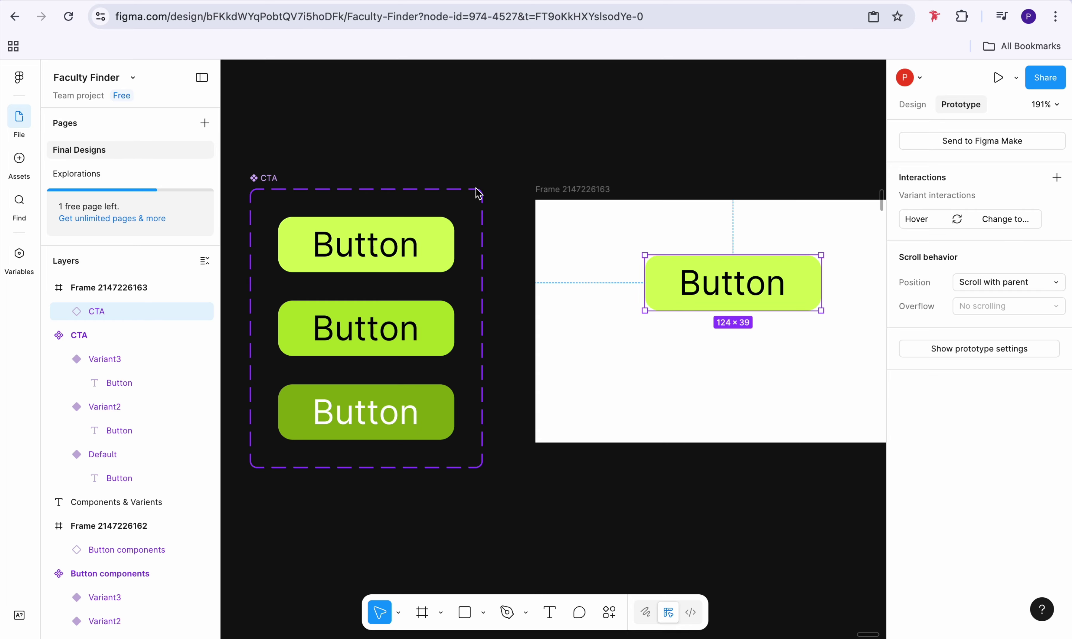
Reposition the CTA button instance so it is centred horizontally inside the white frame
scroll(543, 201, right, 5)
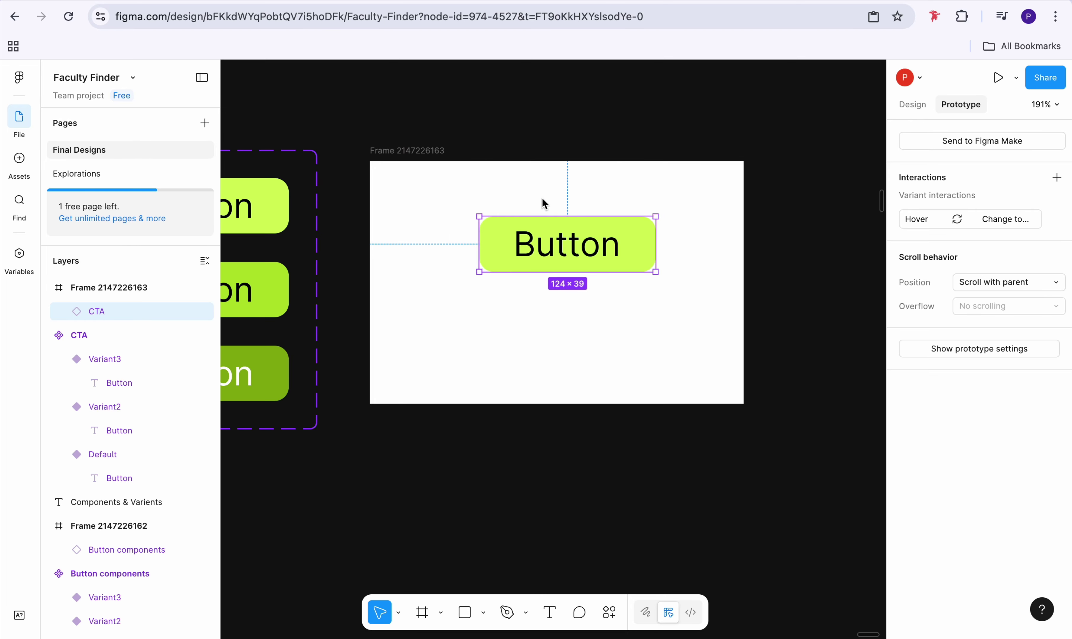
scroll(542, 197, up, 3)
drag(649, 234, 636, 233)
Present the white frame containing the CTA instance as a prototype and hide the flows list
click(394, 142)
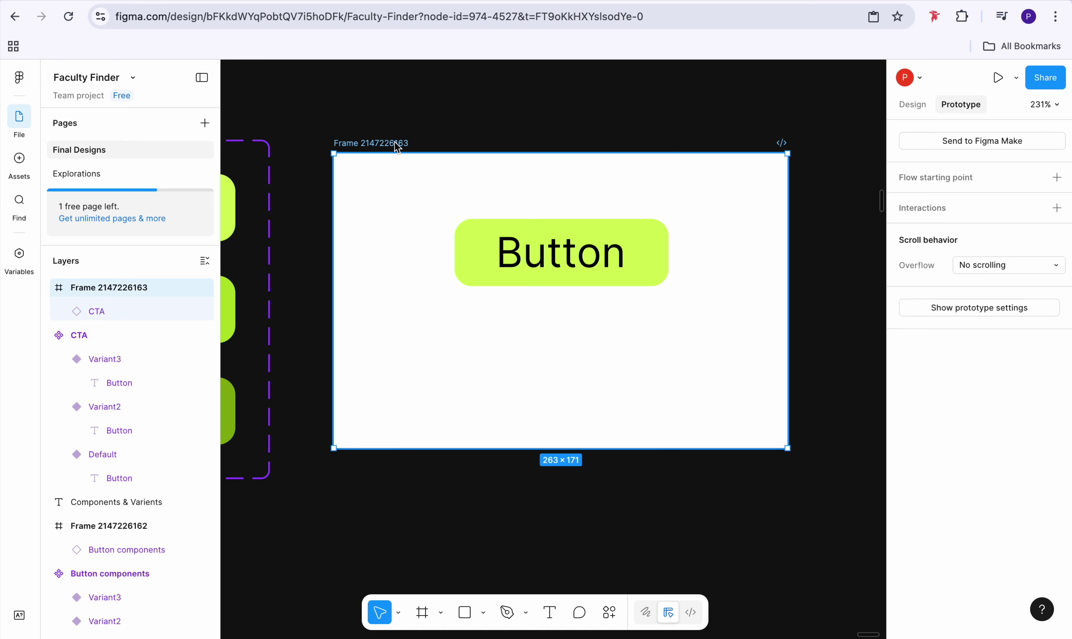
click(999, 78)
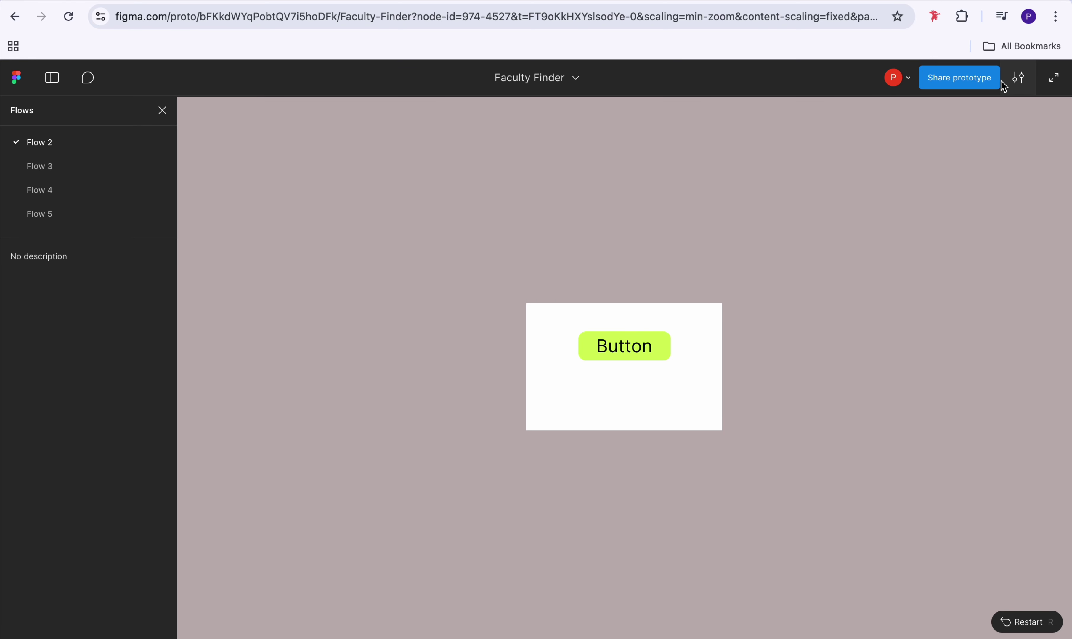
click(161, 112)
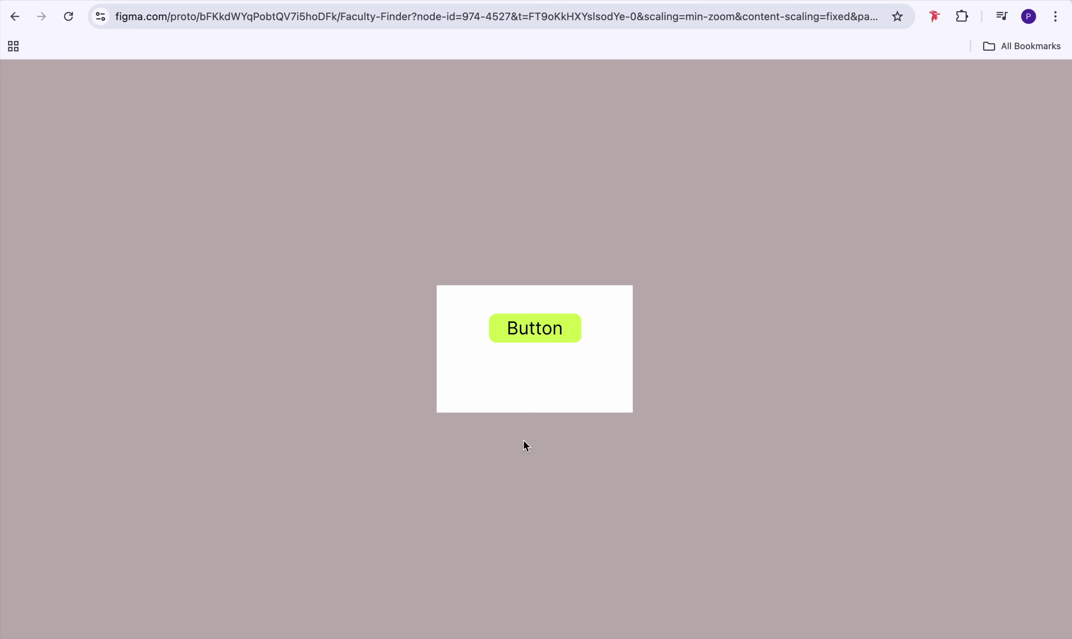
Test the CTA button's hover and click interactions in the enlarged prototype preview
key(super+plus)
key(super+plus)
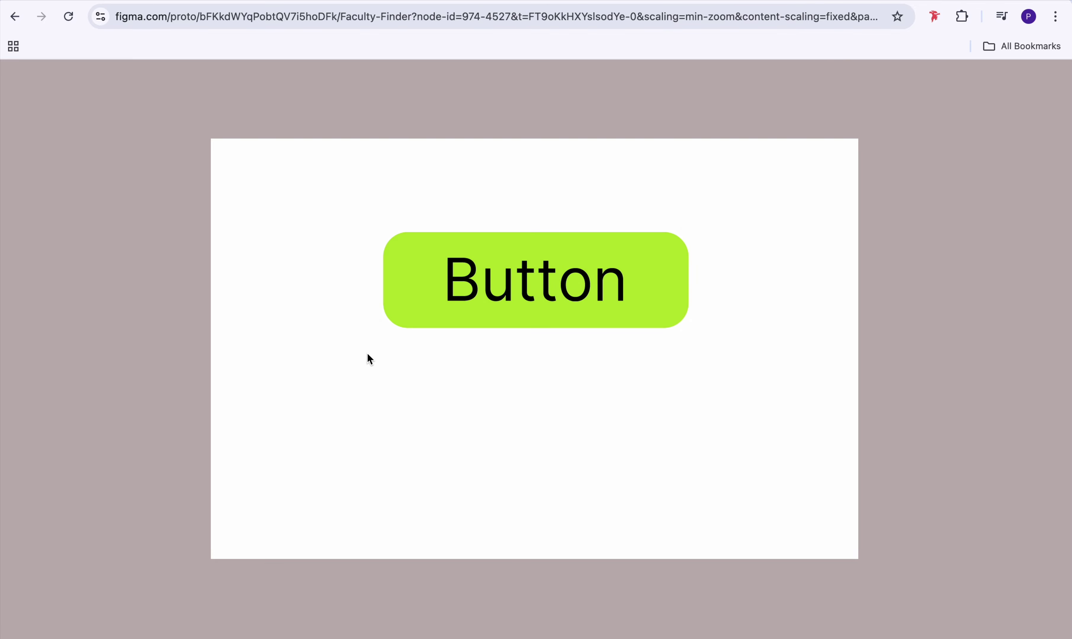
click(589, 274)
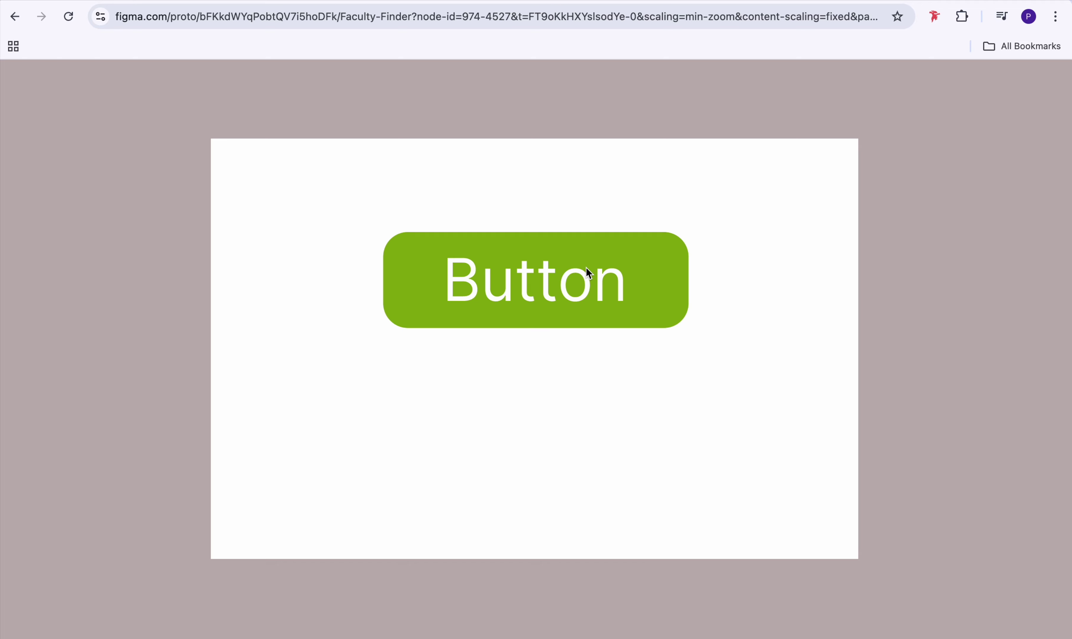